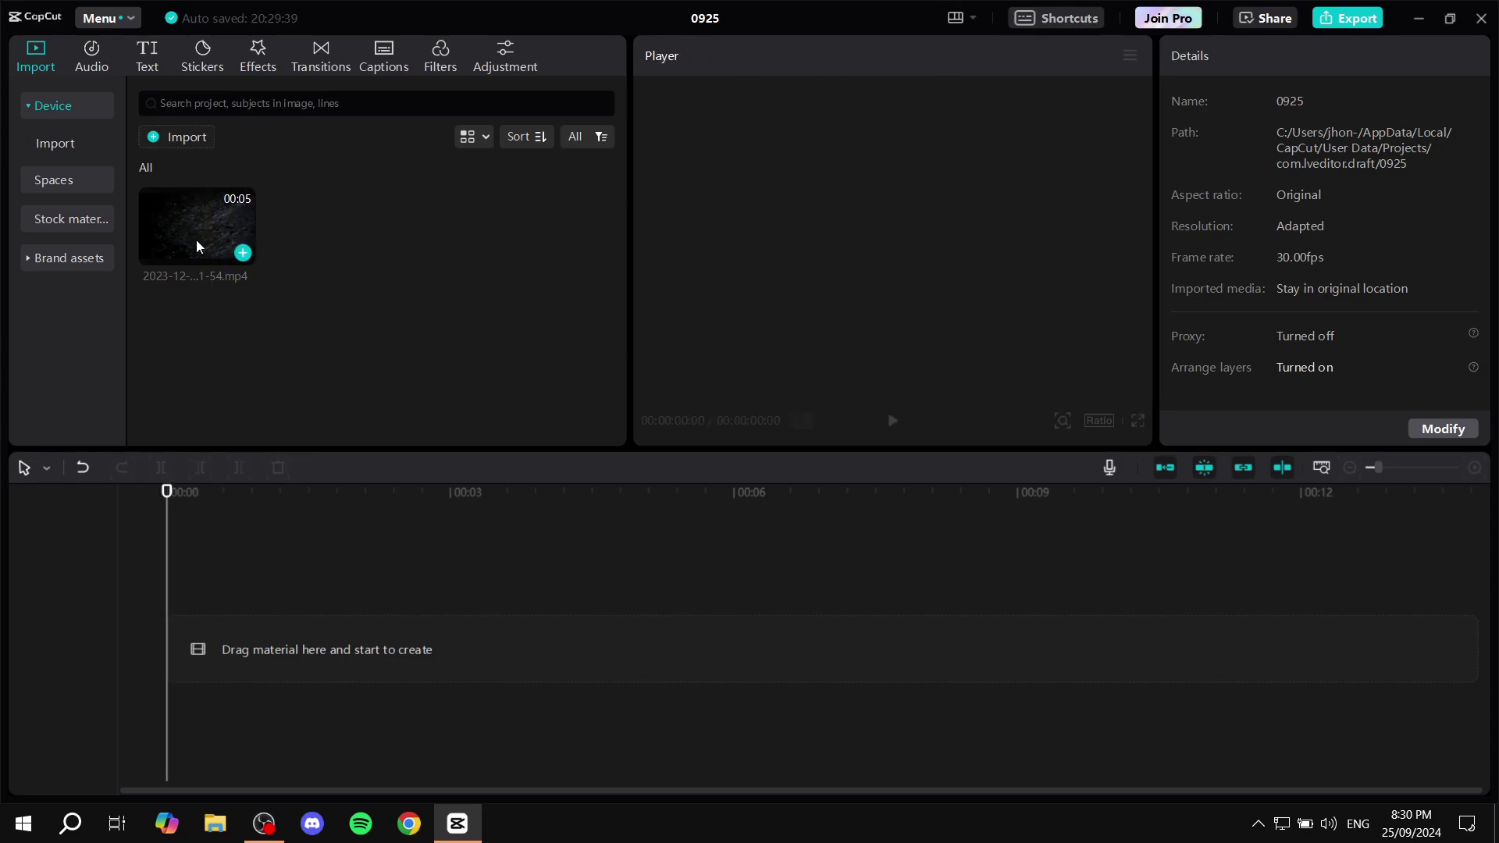
drag(214, 214, 211, 617)
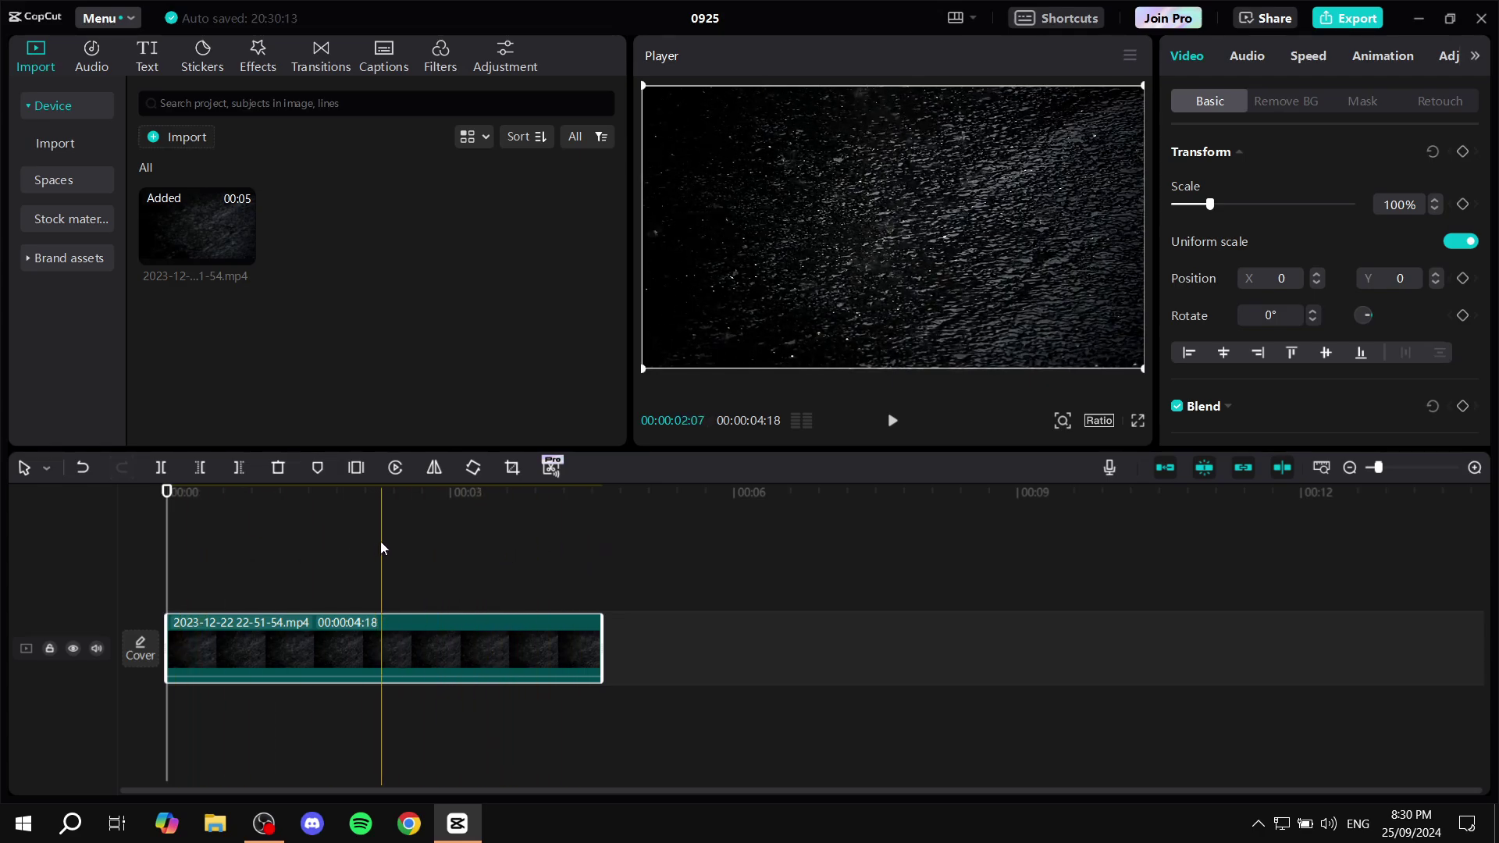
- Toggle the yellow preview axis off and on with S, then turn it off with the toolbar button
click(179, 513)
click(229, 509)
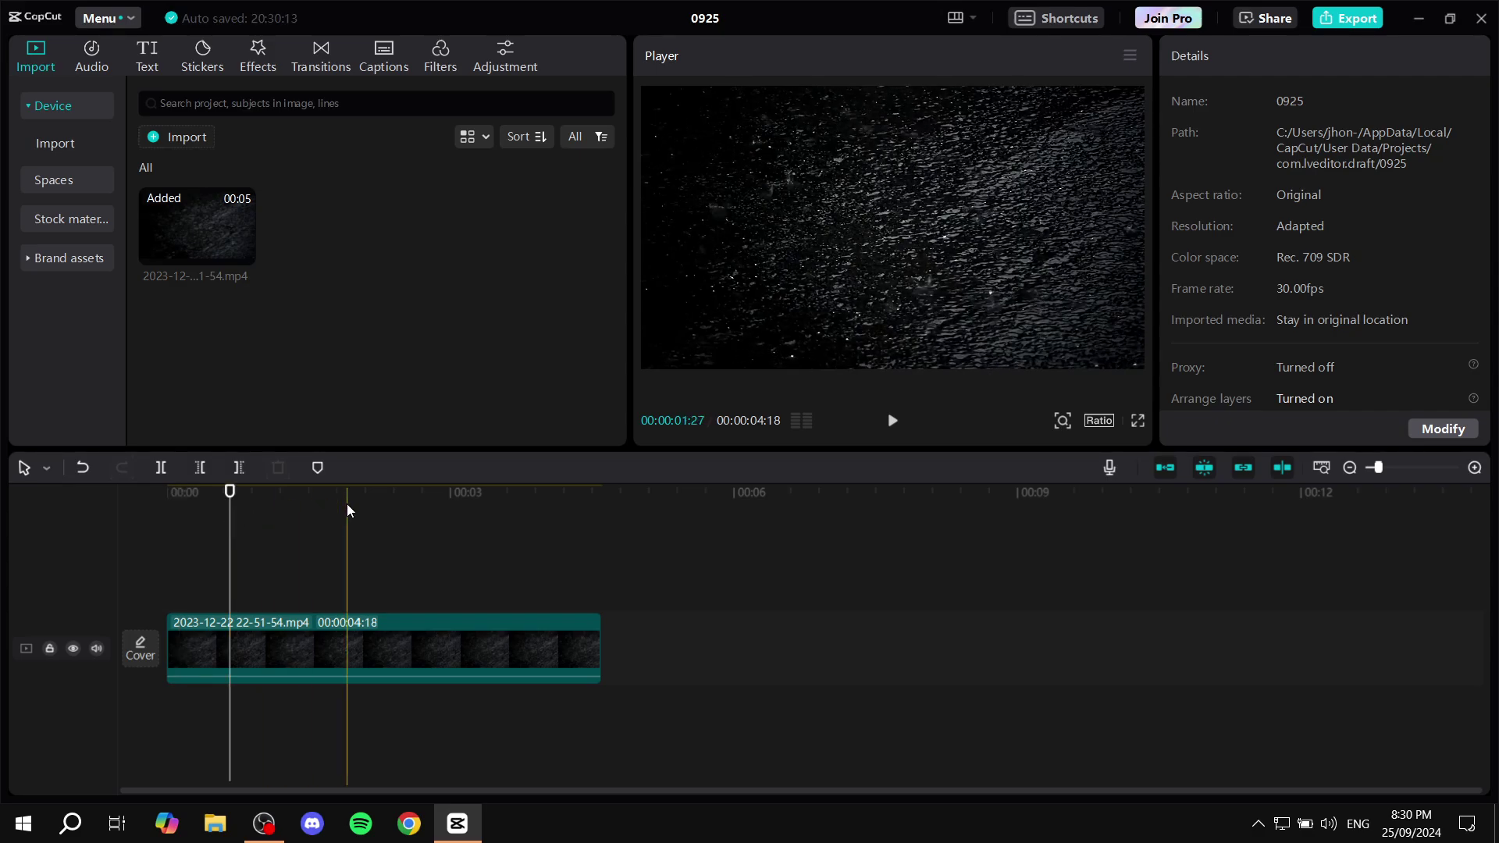
key(s)
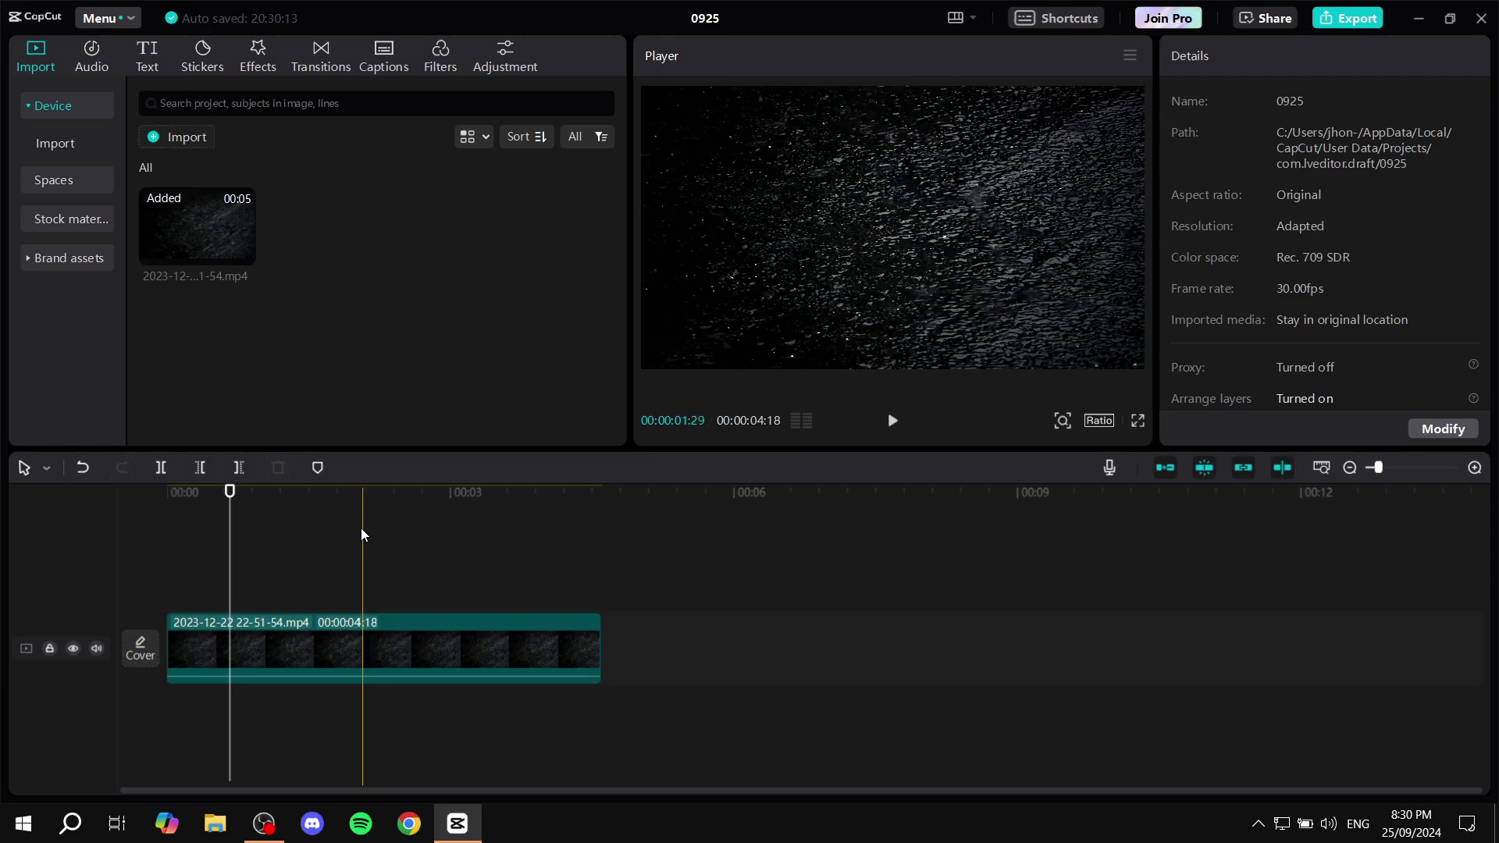
key(s)
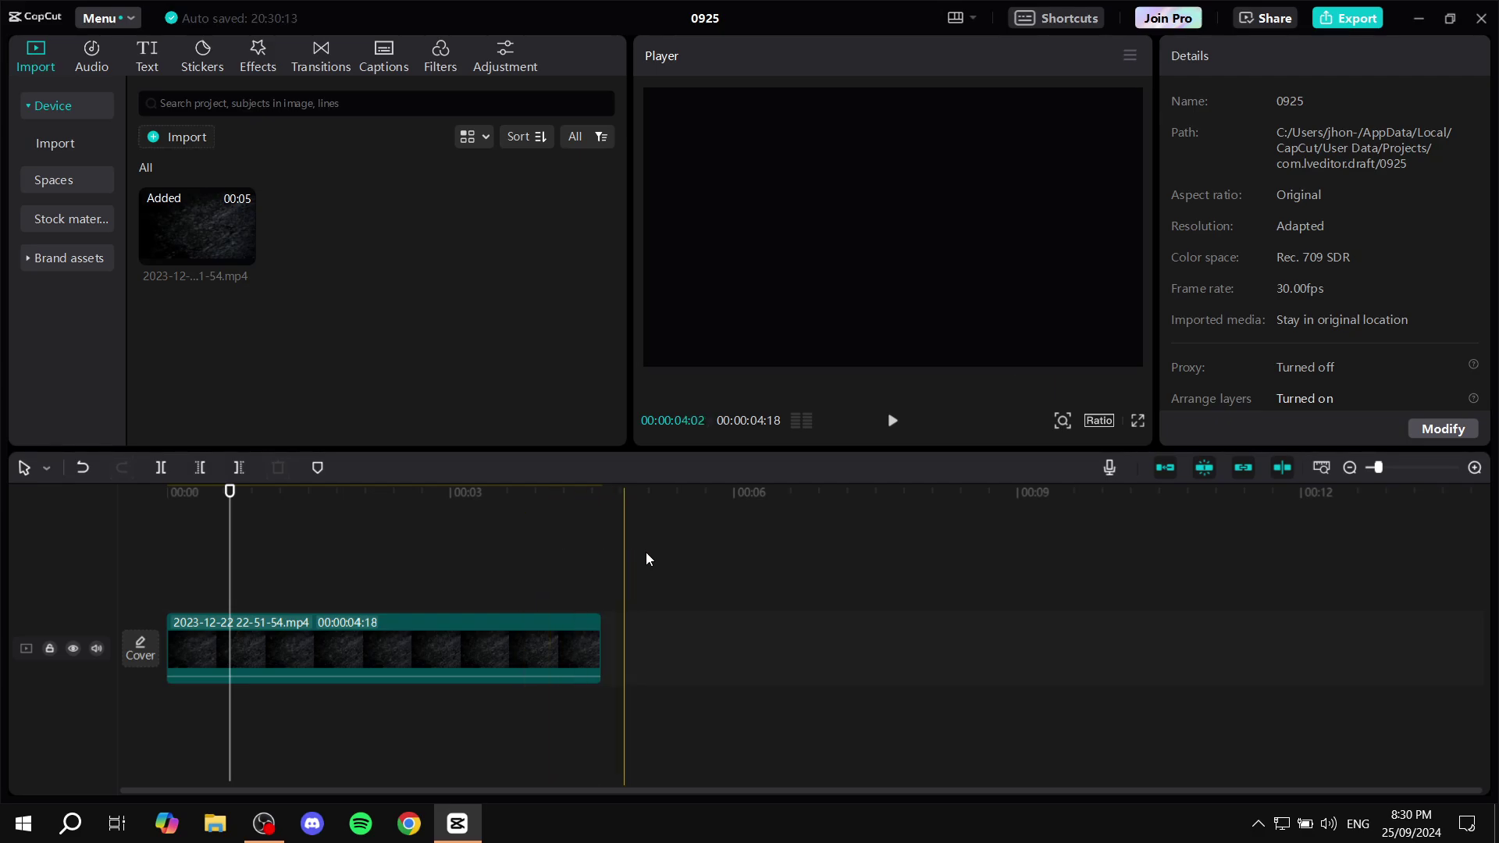
click(1282, 468)
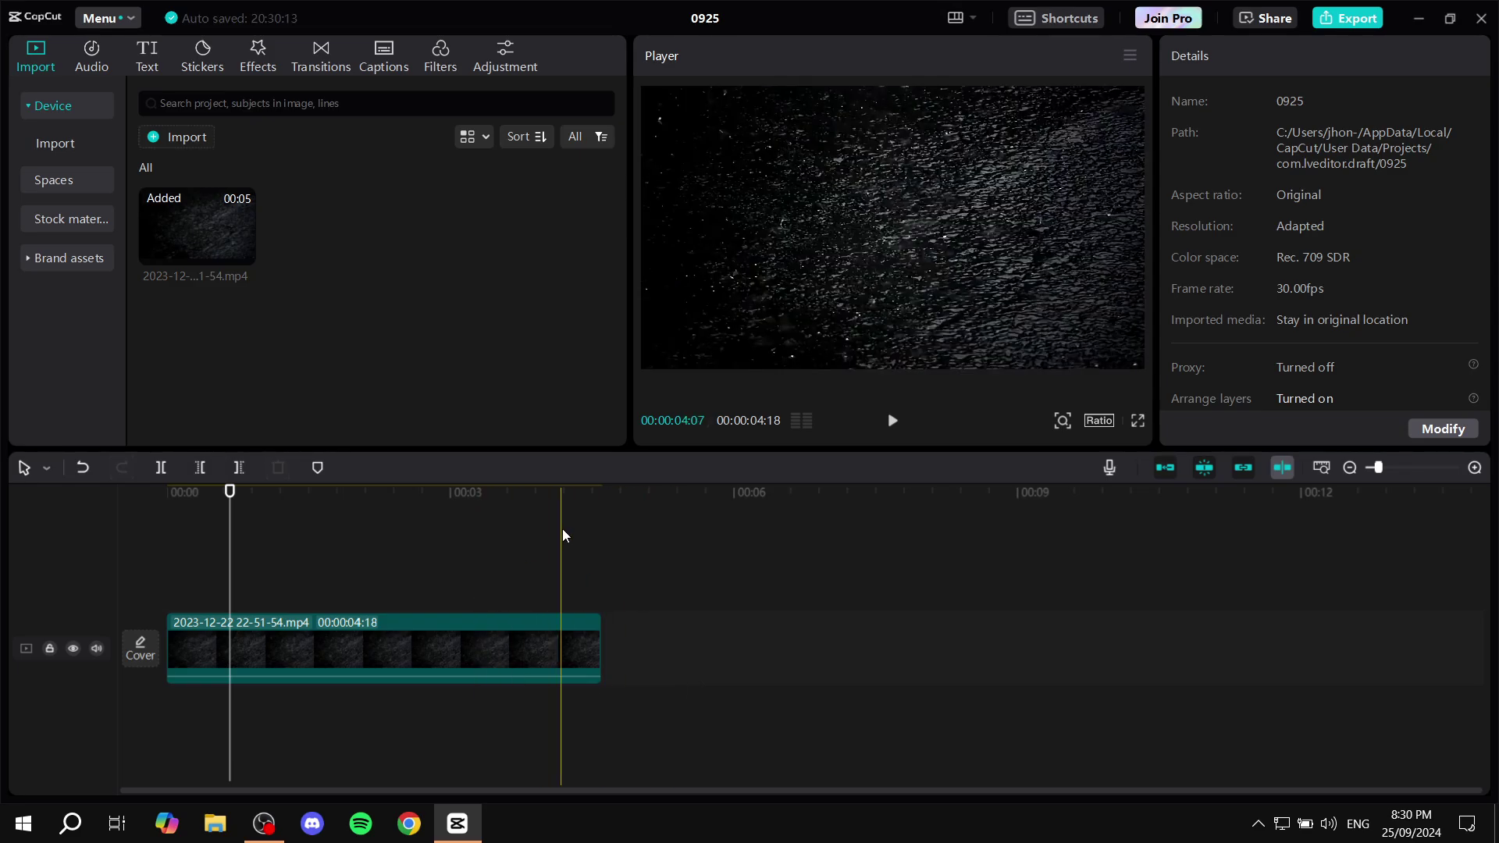
- Zoom the timeline in with the playhead at 00:00:02:00 and turn the preview axis back on with S
click(1282, 470)
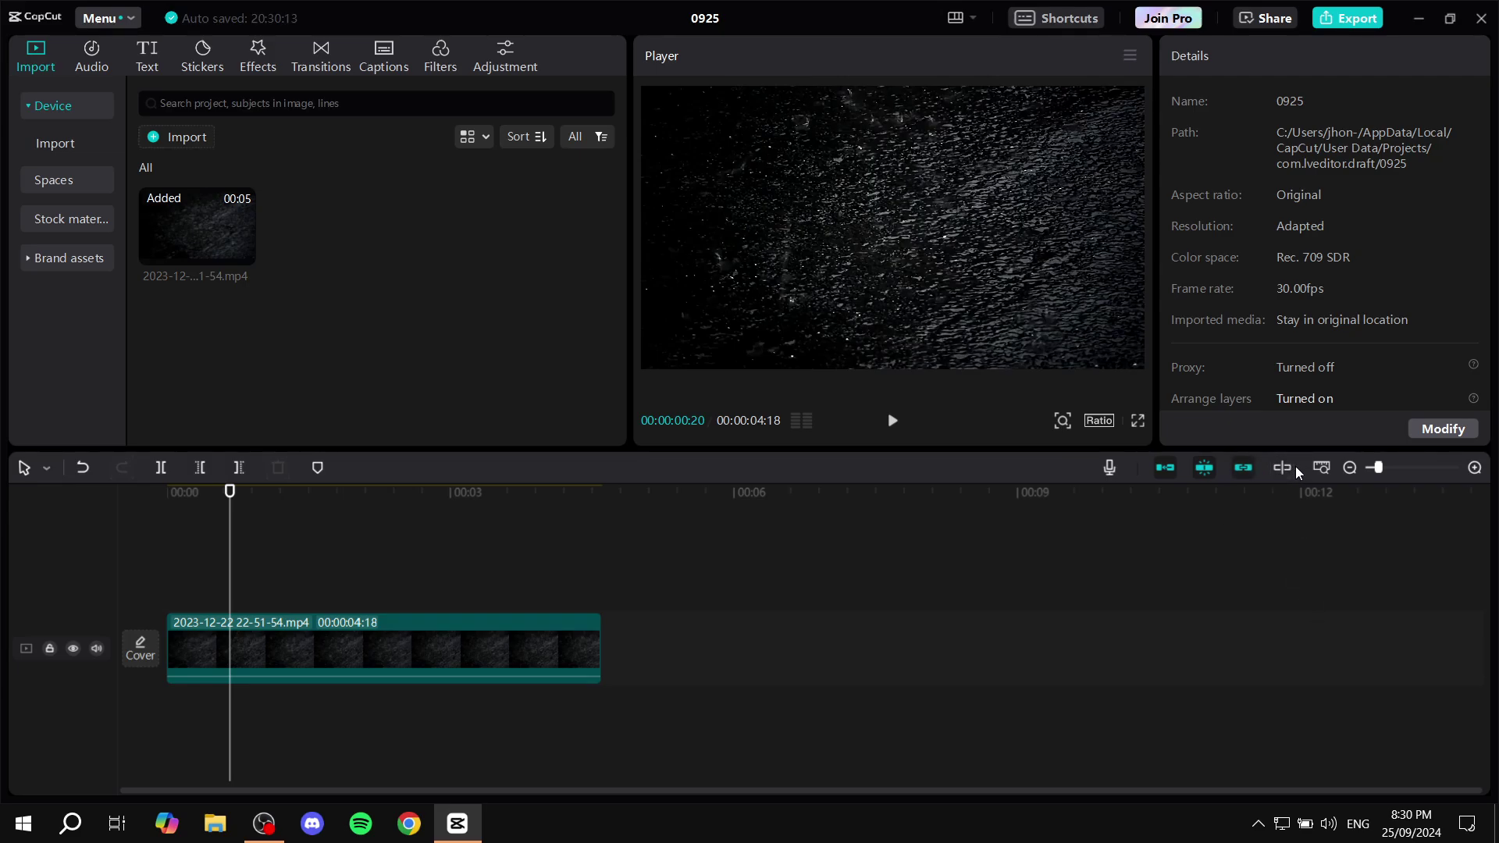
click(527, 544)
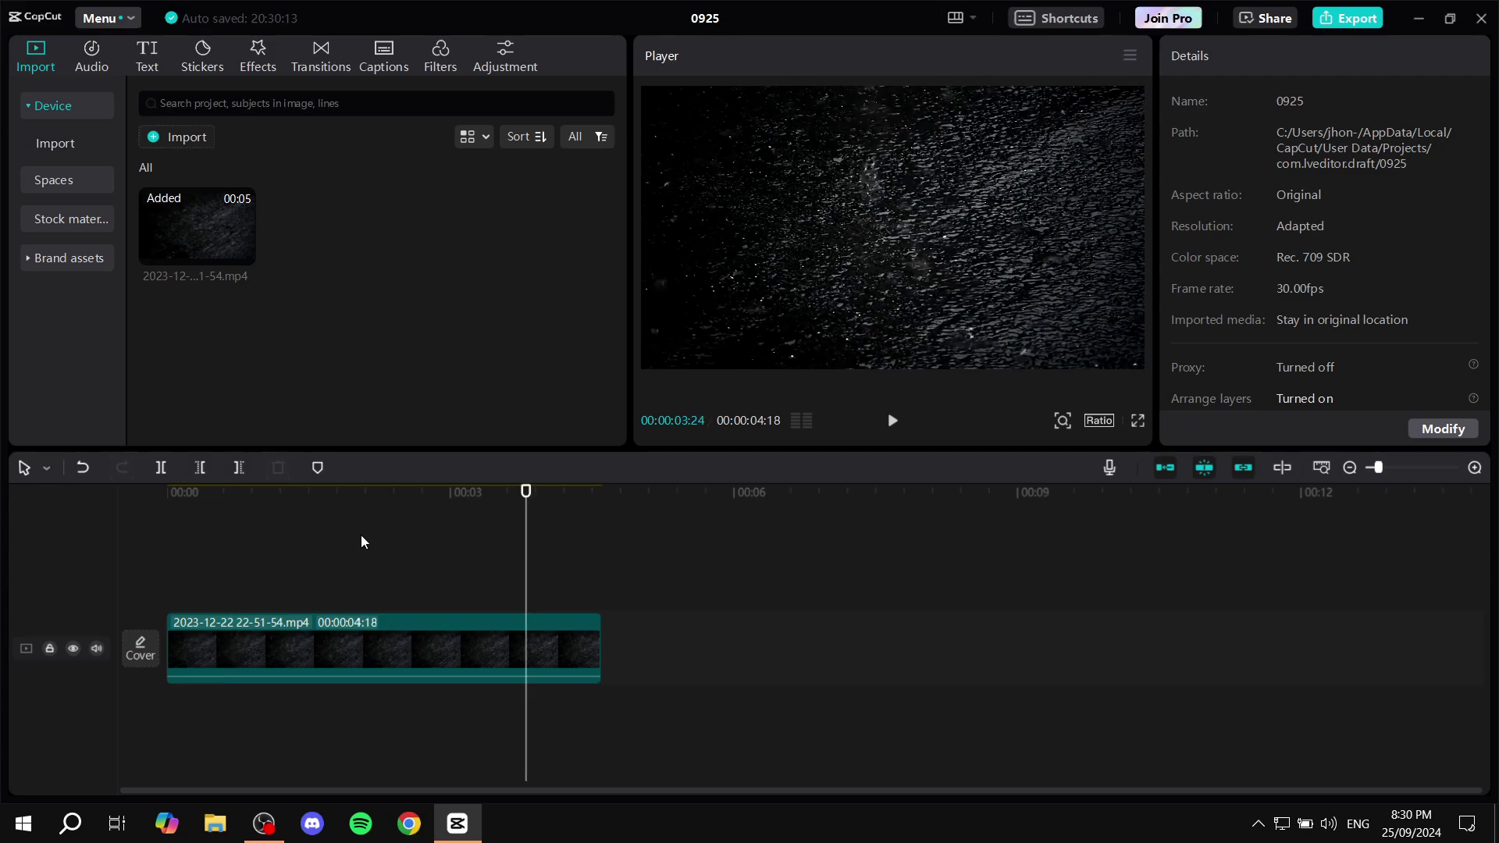
scroll(583, 581, up, 4)
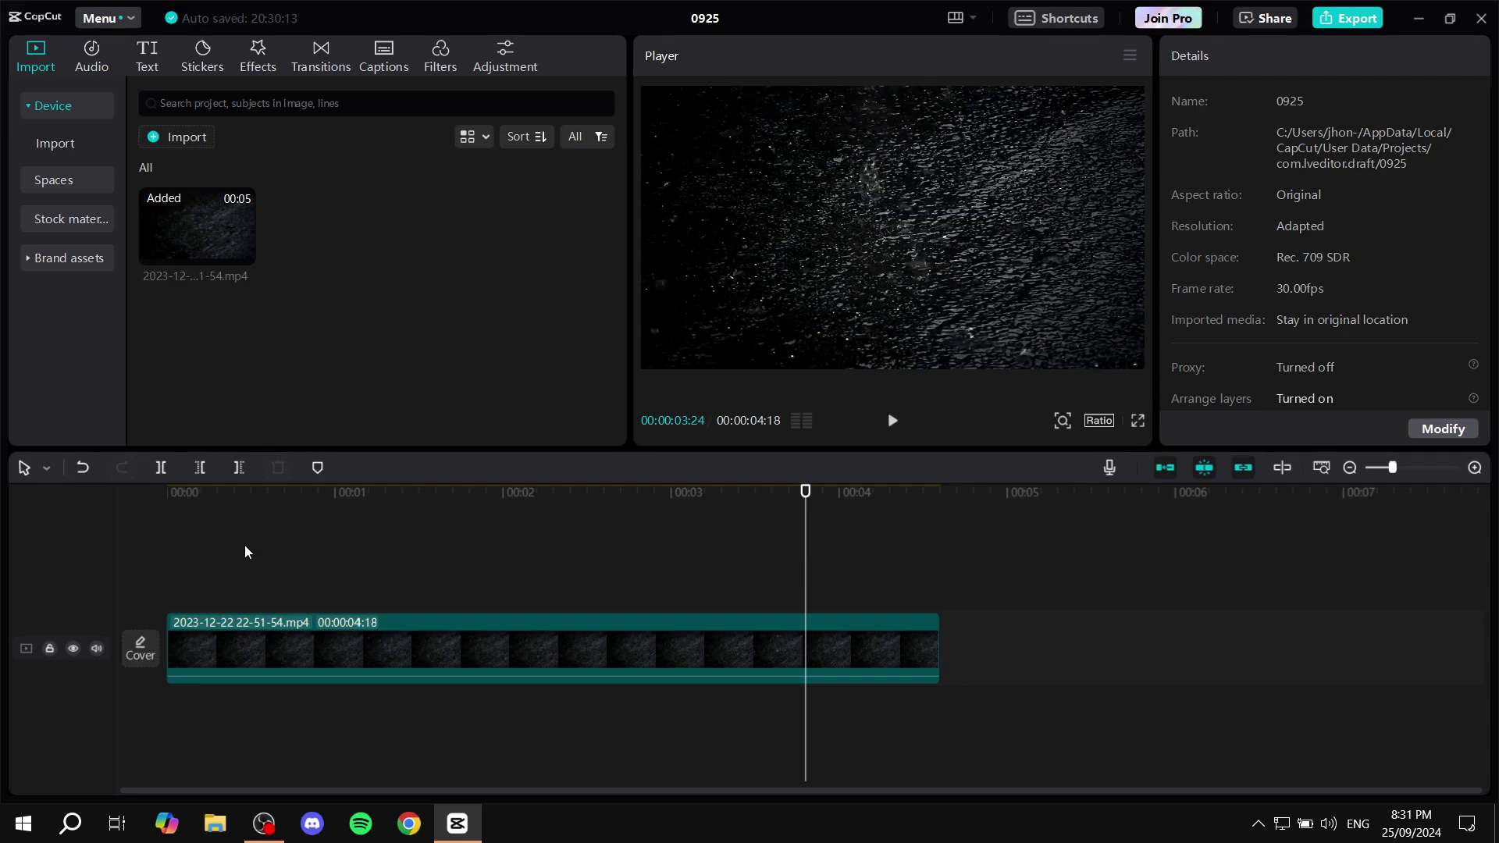
click(620, 545)
click(501, 554)
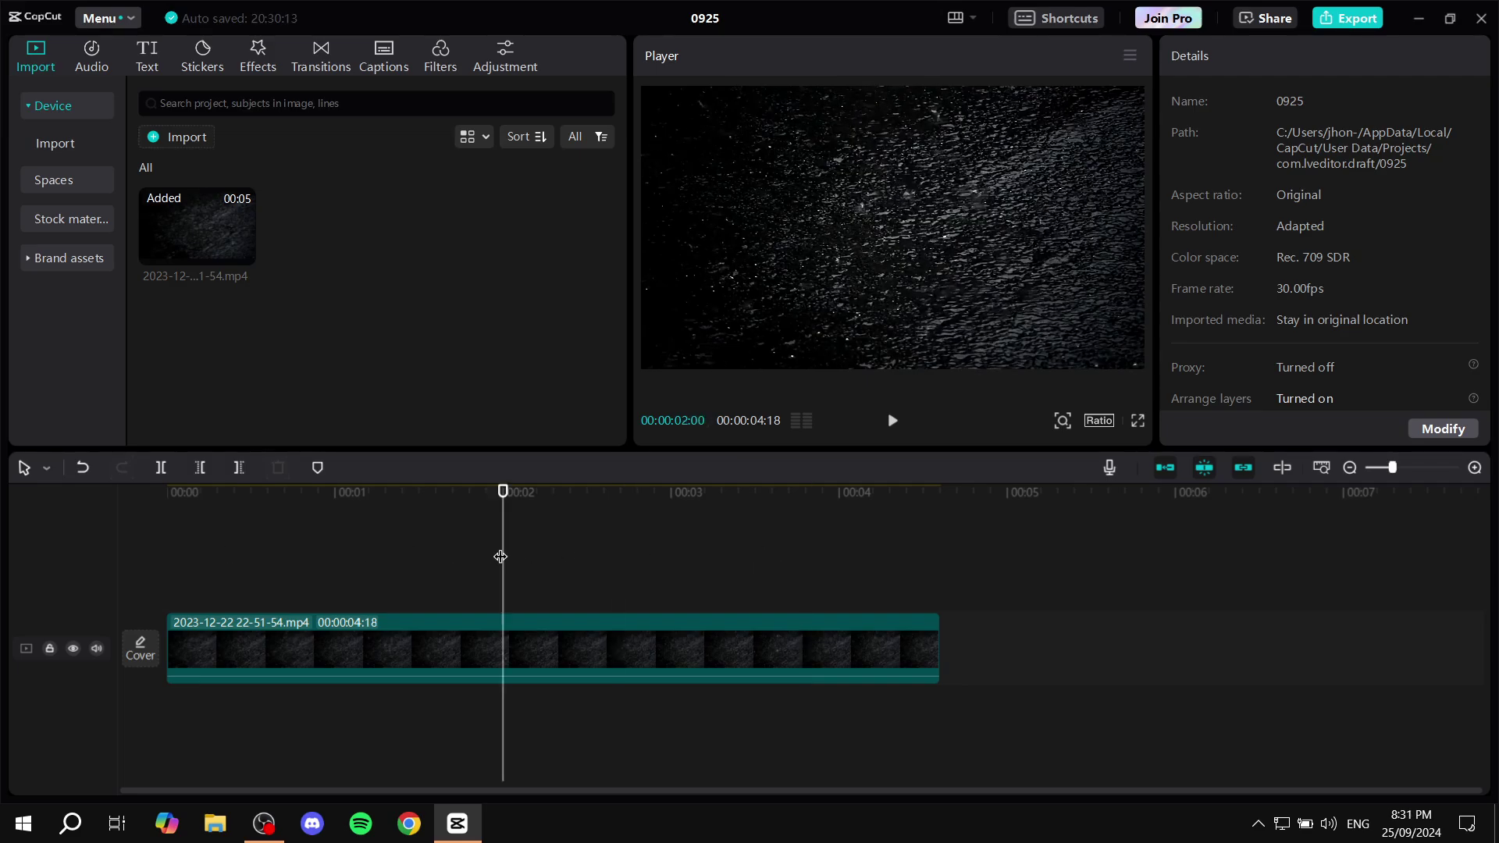
key(s)
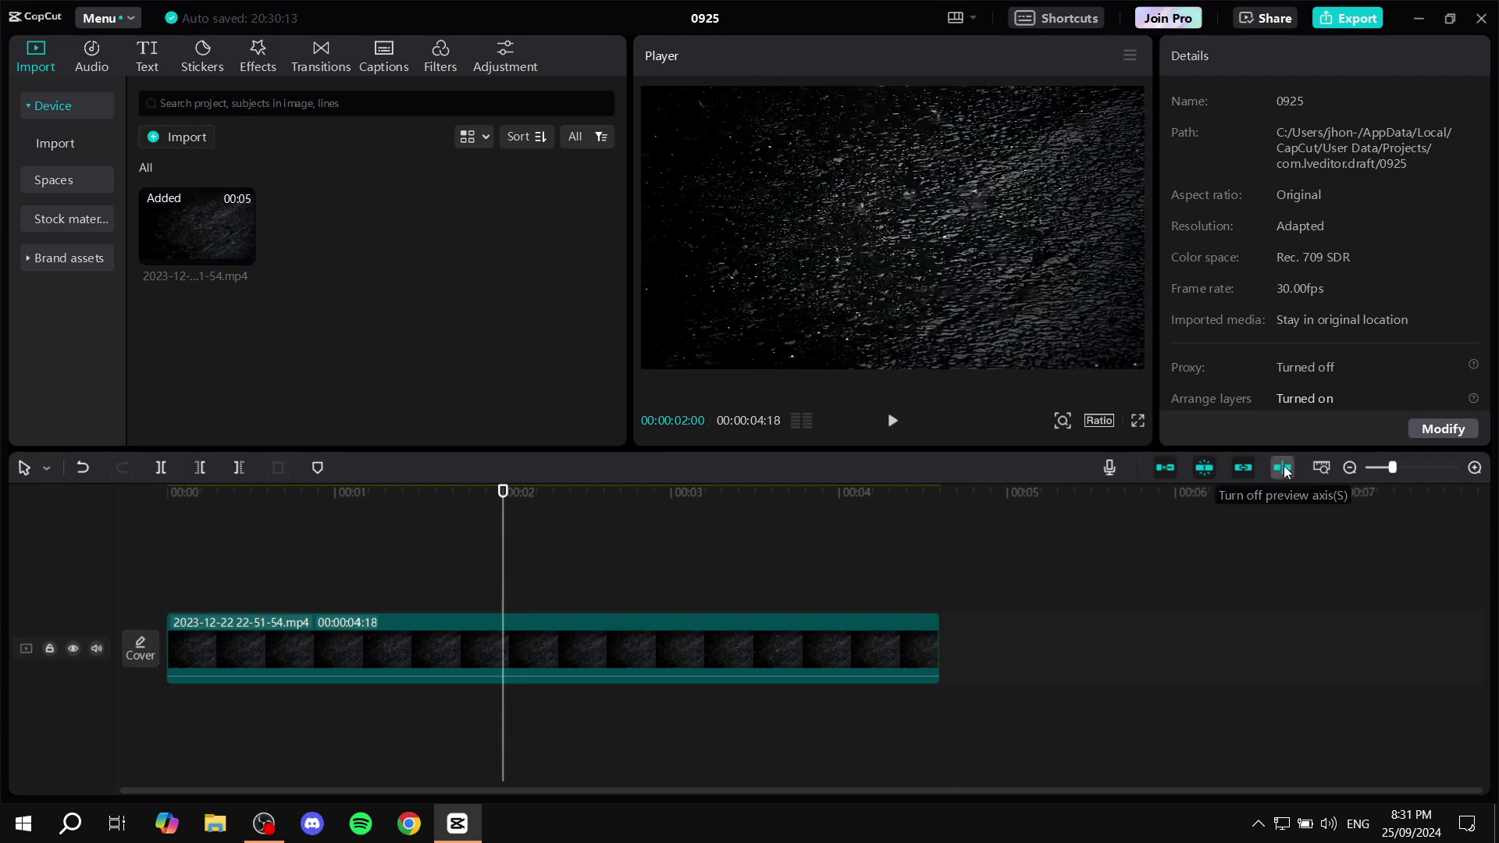
click(397, 531)
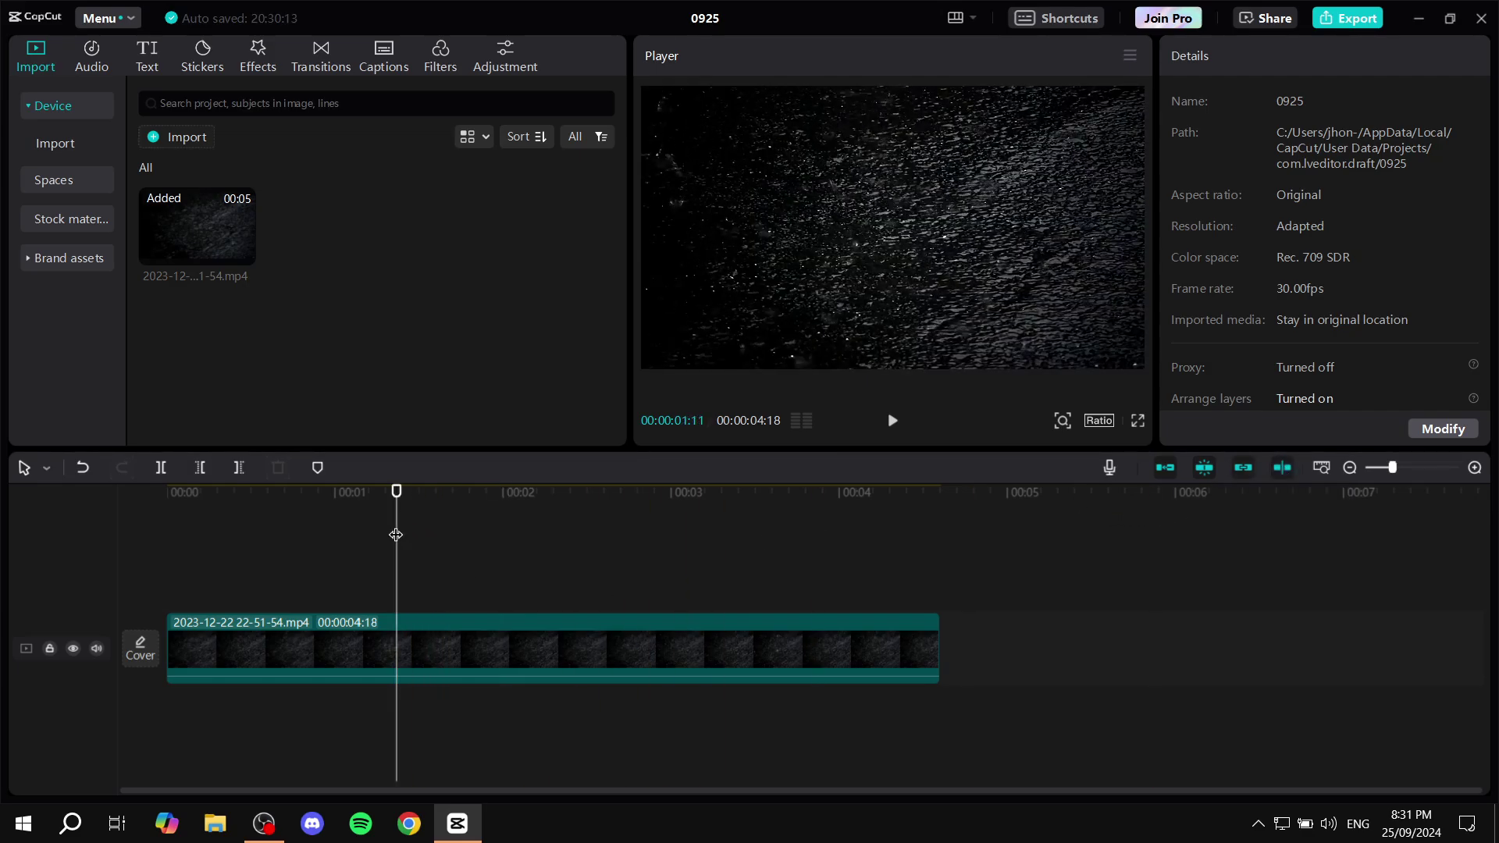
click(262, 533)
click(190, 533)
click(375, 537)
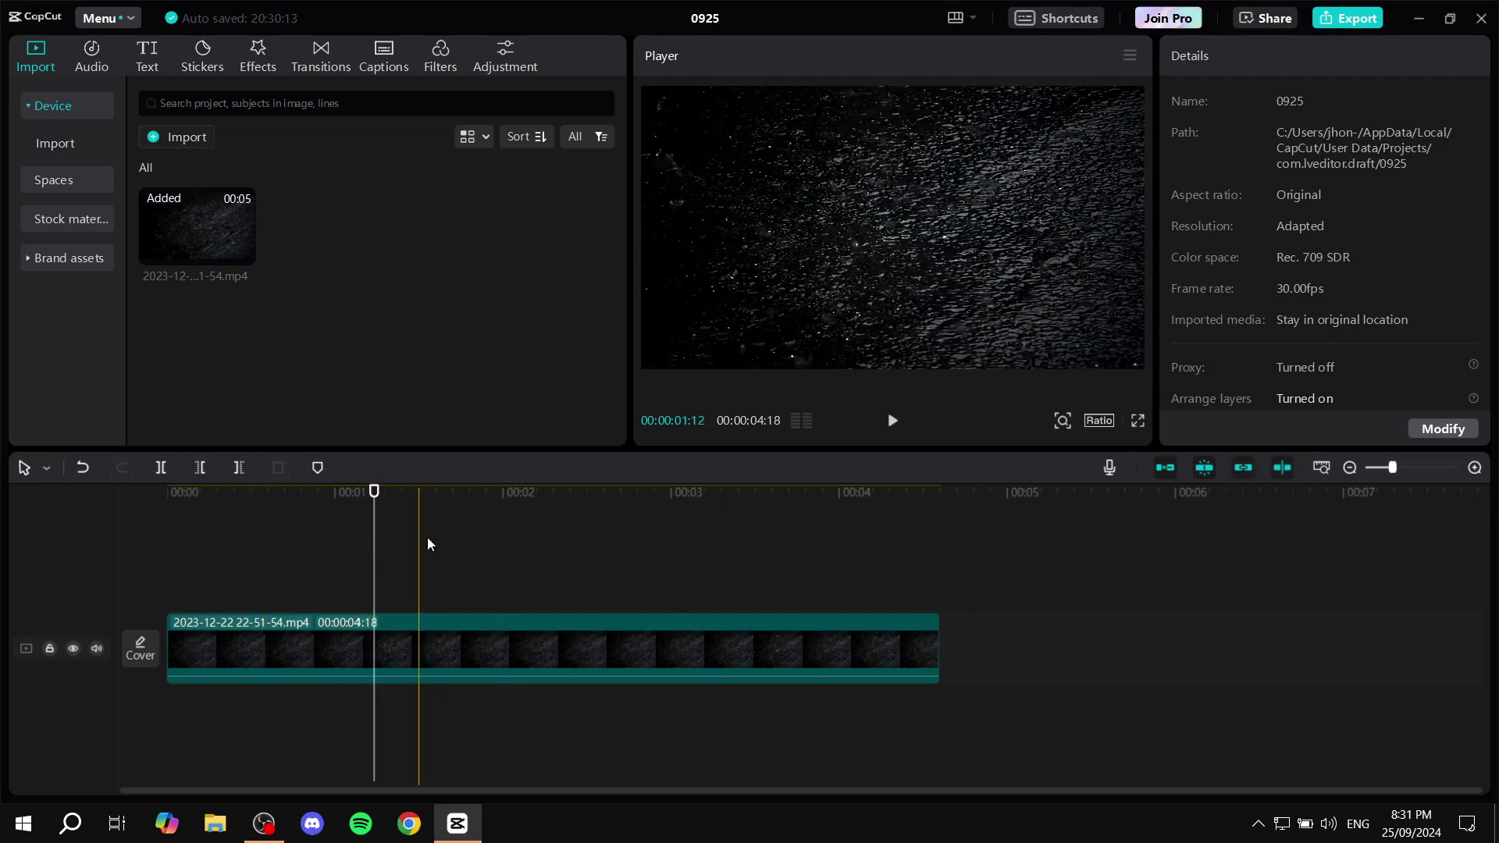
click(497, 551)
click(346, 555)
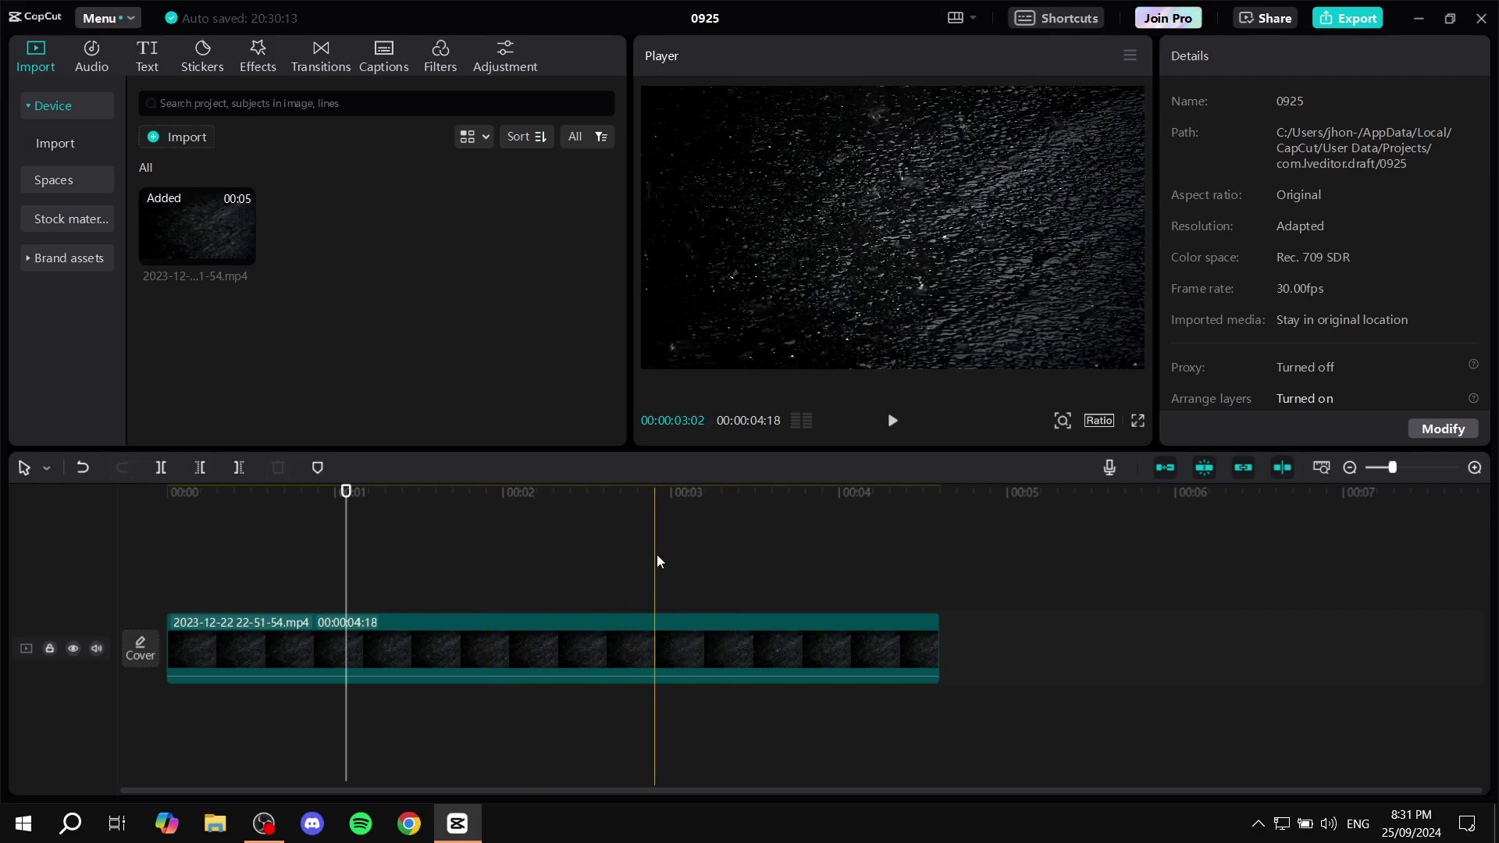
key(s)
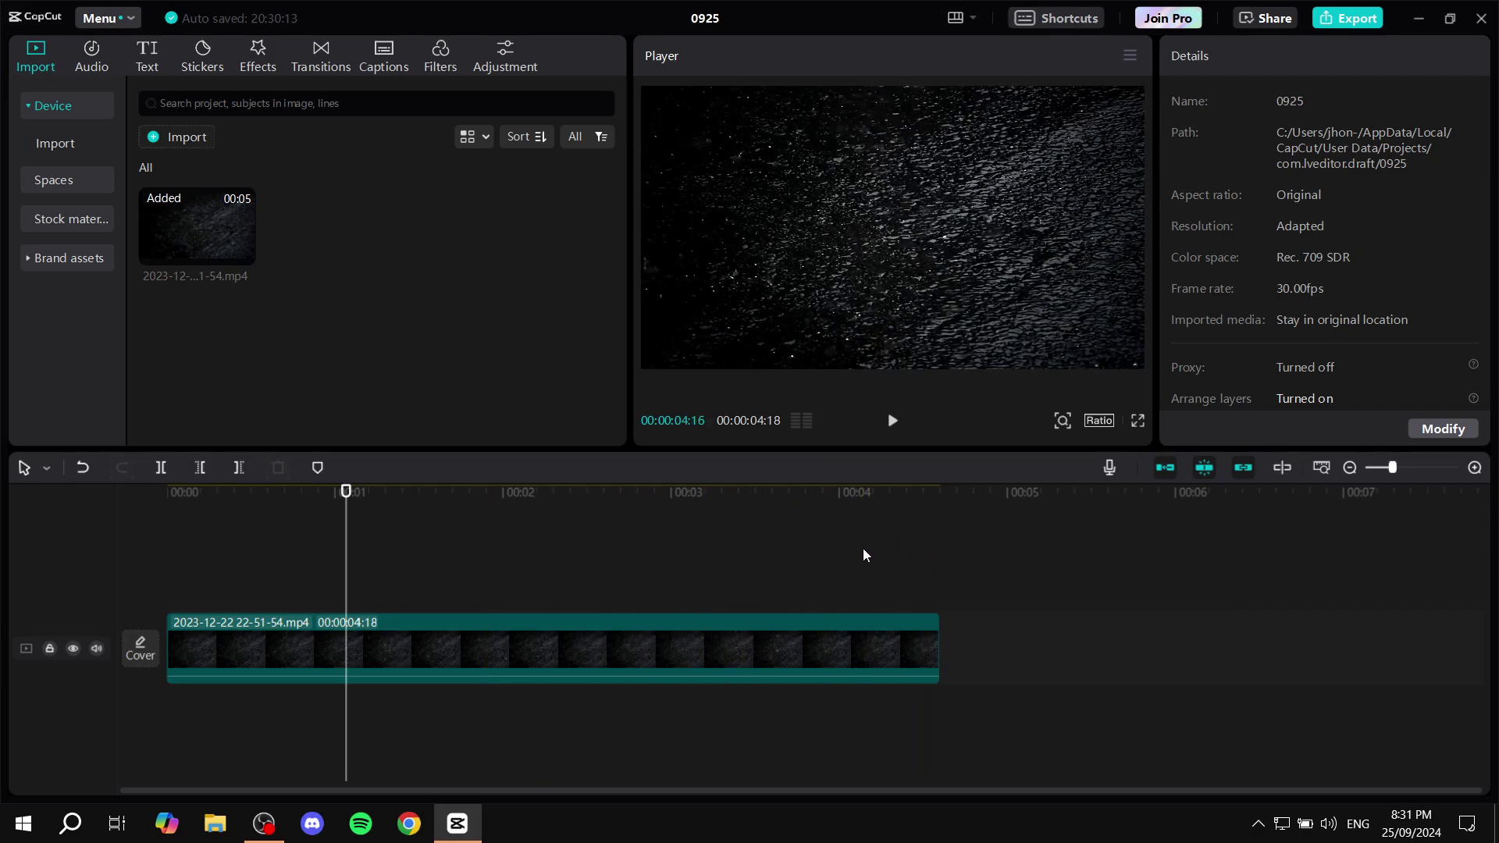
drag(348, 497, 402, 497)
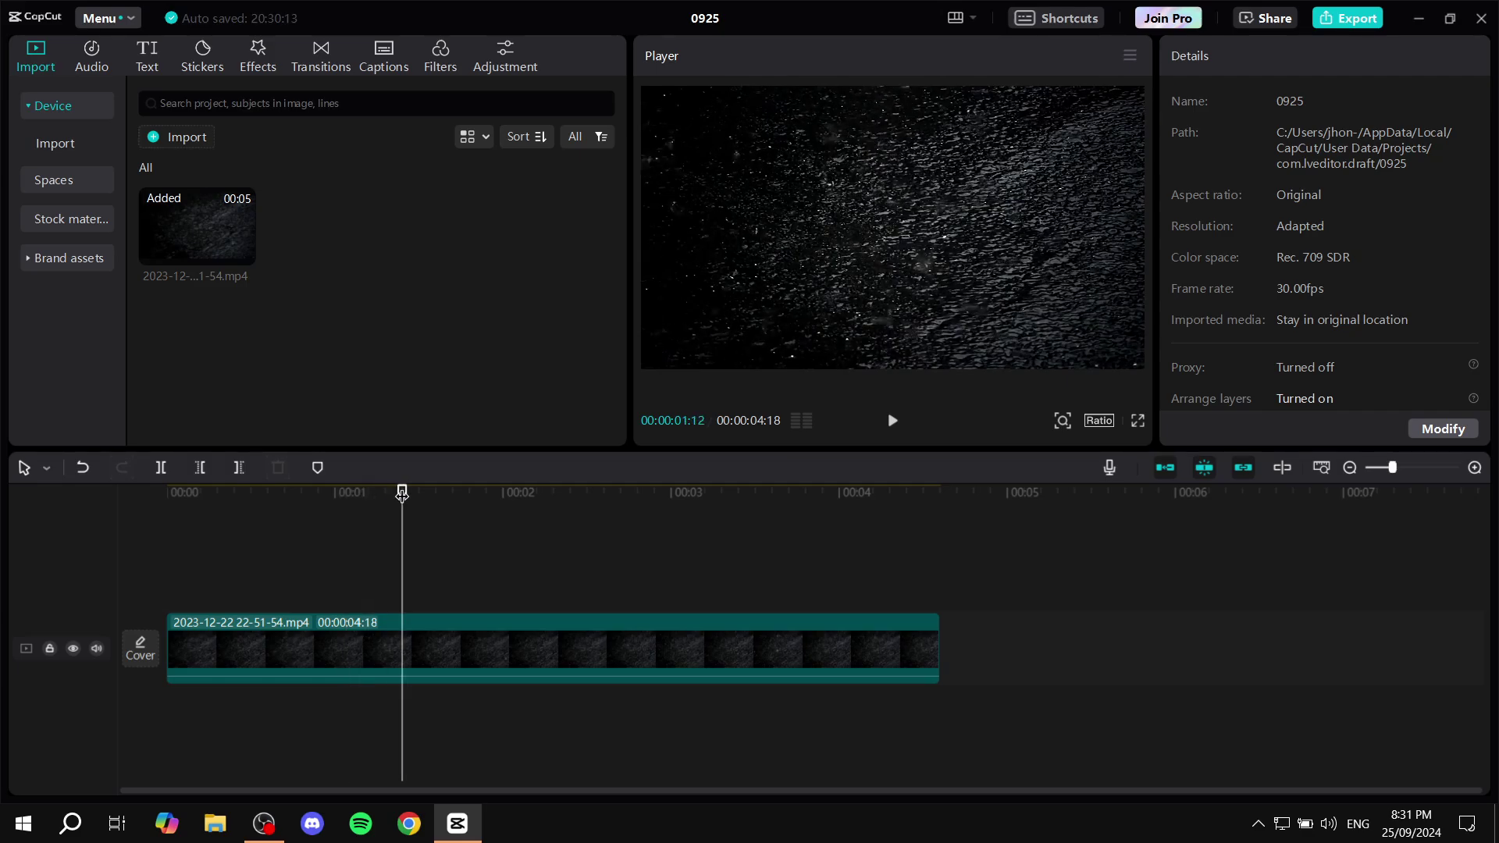
key(s)
key(s)
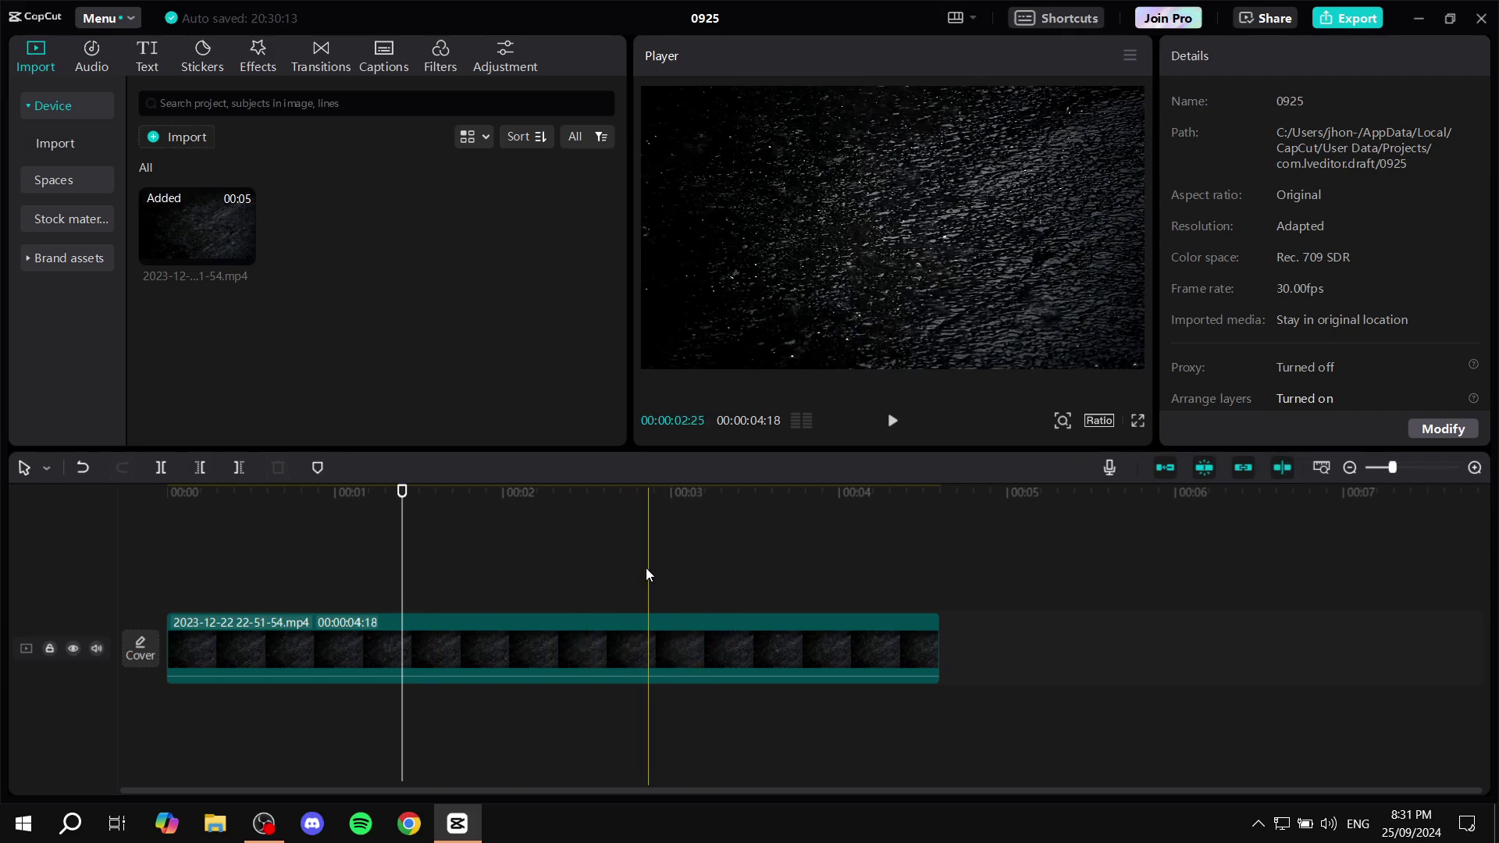
- Open the Shortcuts window and scroll the Timeline list to find the Preview axis switch entry
click(1039, 16)
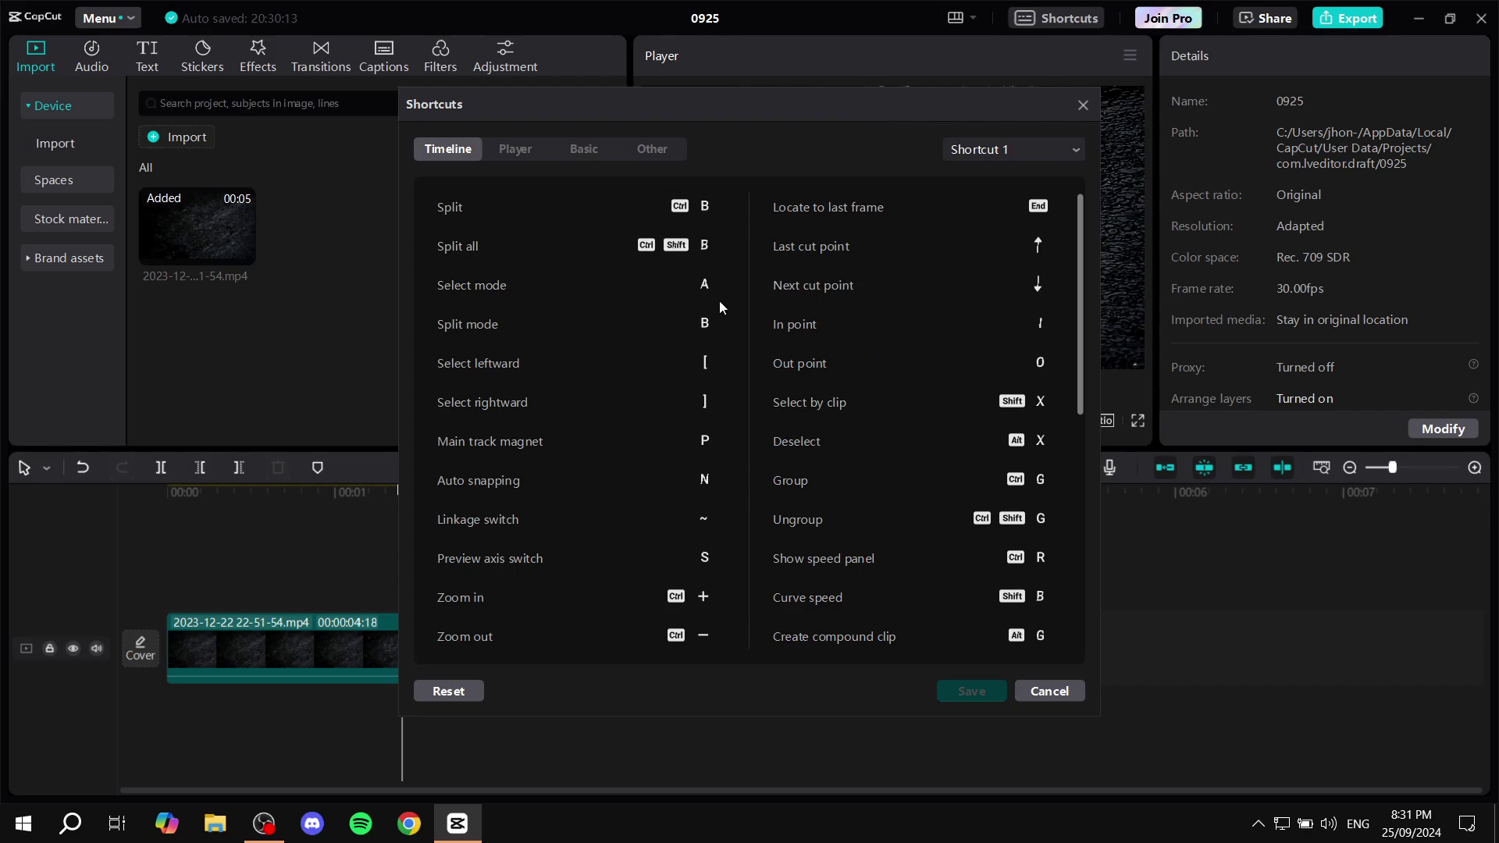
scroll(912, 307, down, 3)
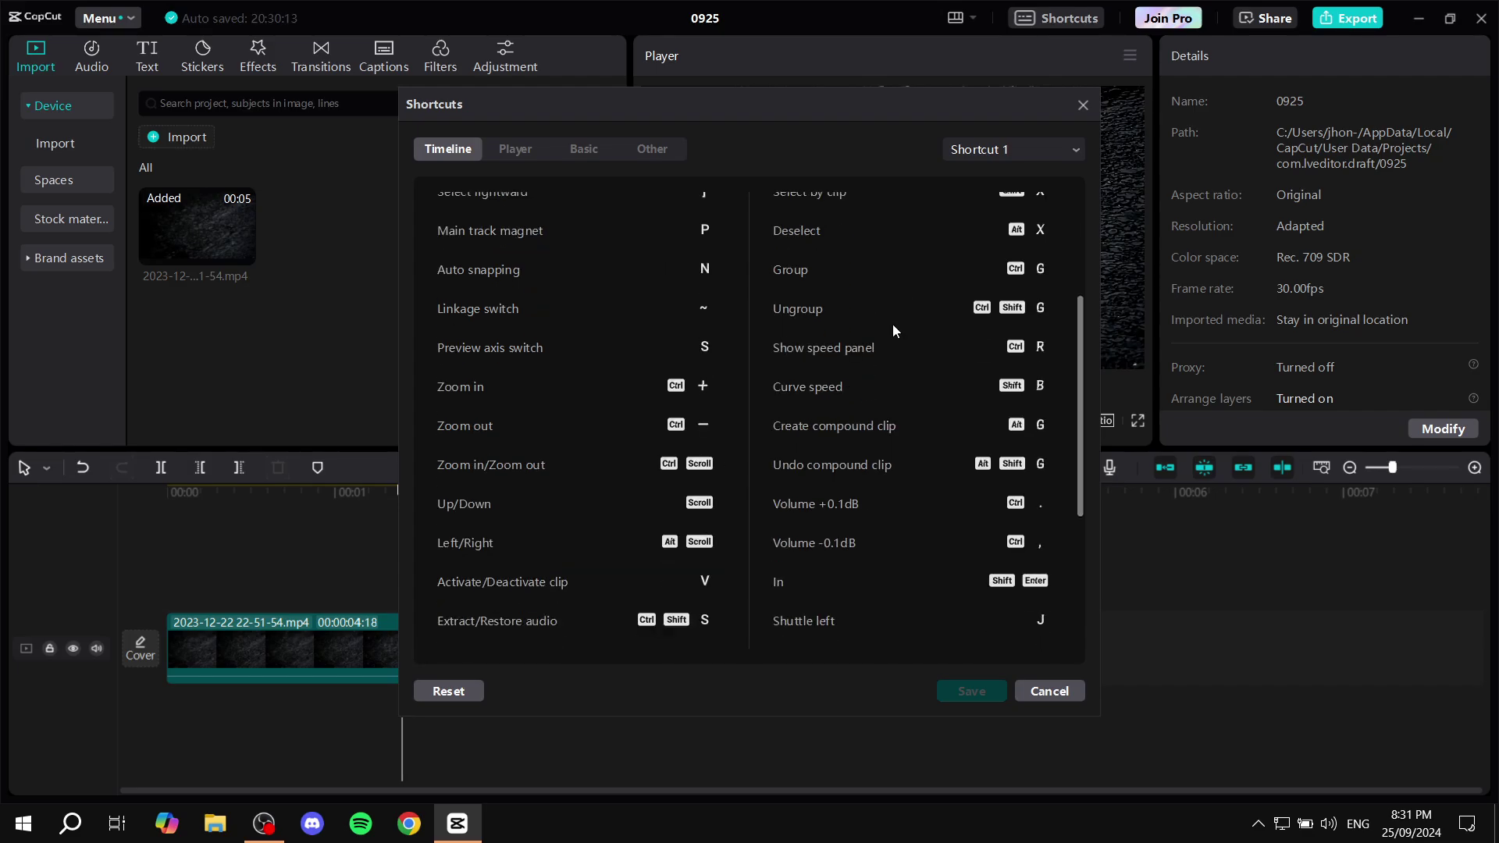
scroll(894, 330, down, 3)
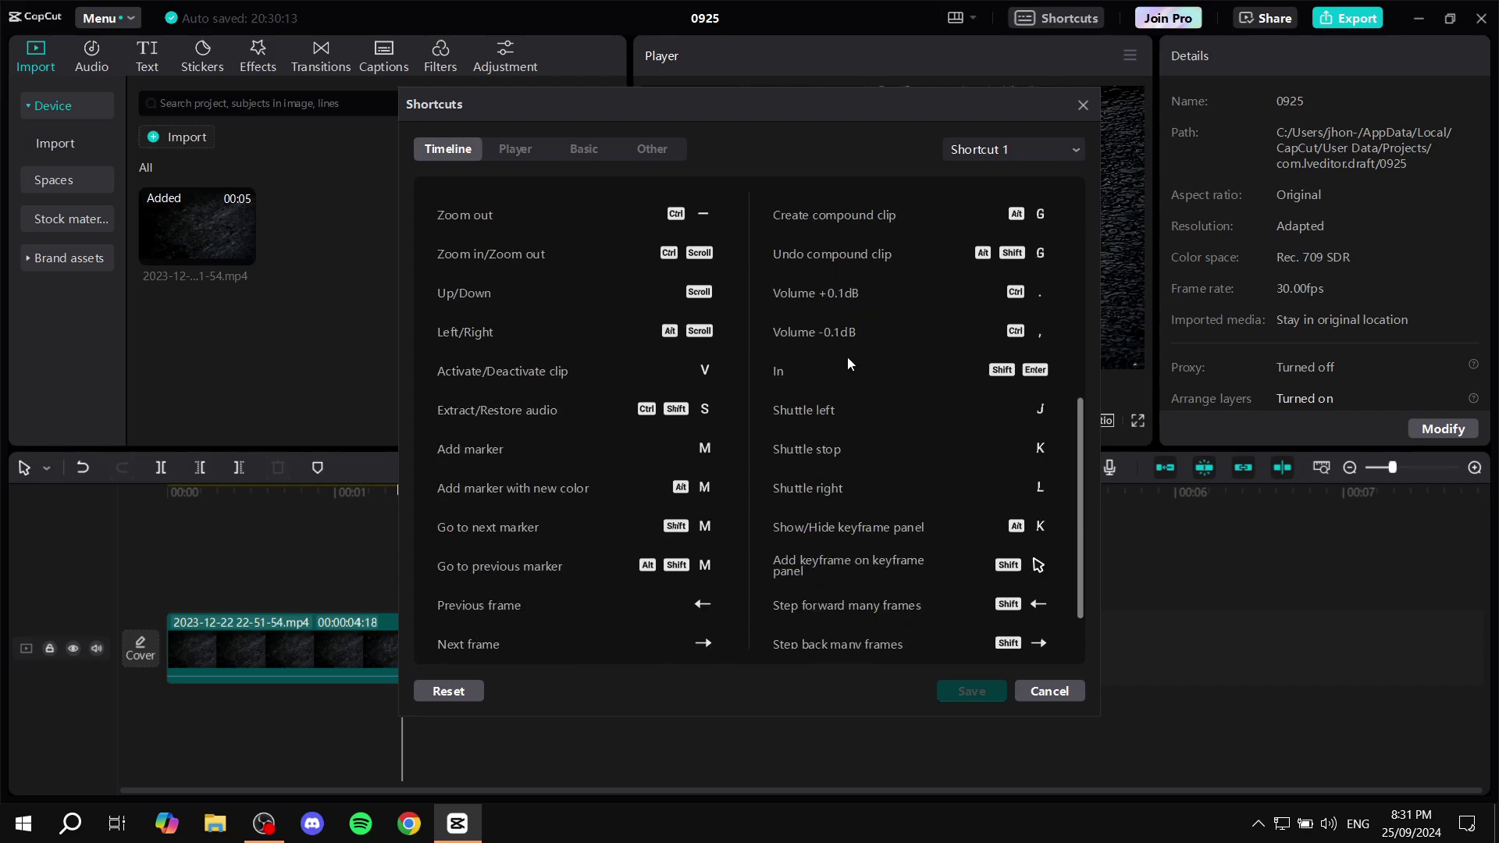
scroll(844, 363, down, 1)
scroll(889, 397, up, 2)
scroll(889, 397, up, 5)
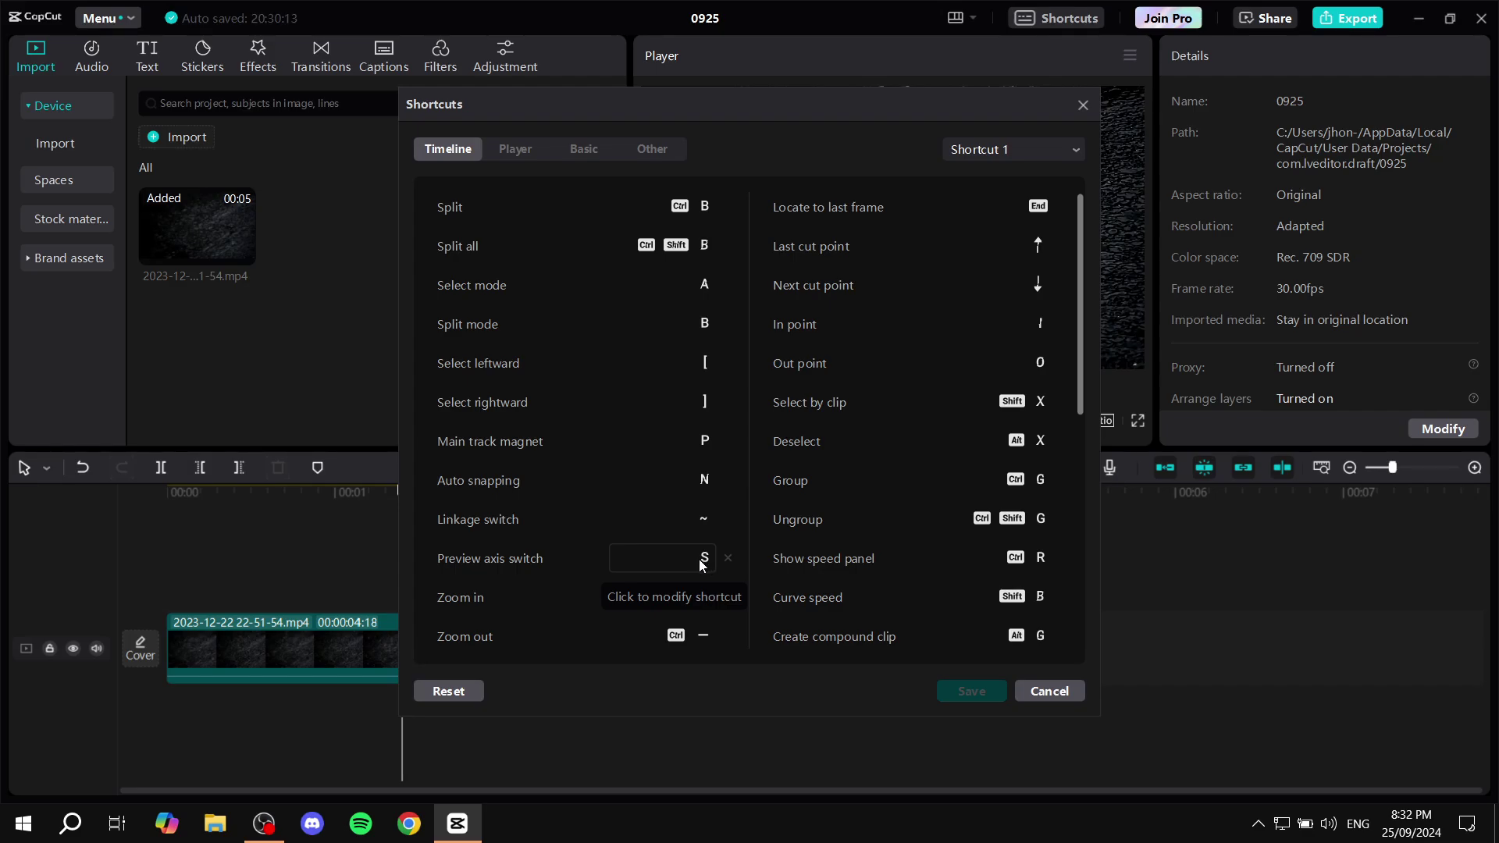
- Switch the shortcut preset to Shortcut 2, then return it to Shortcut 1
click(1009, 151)
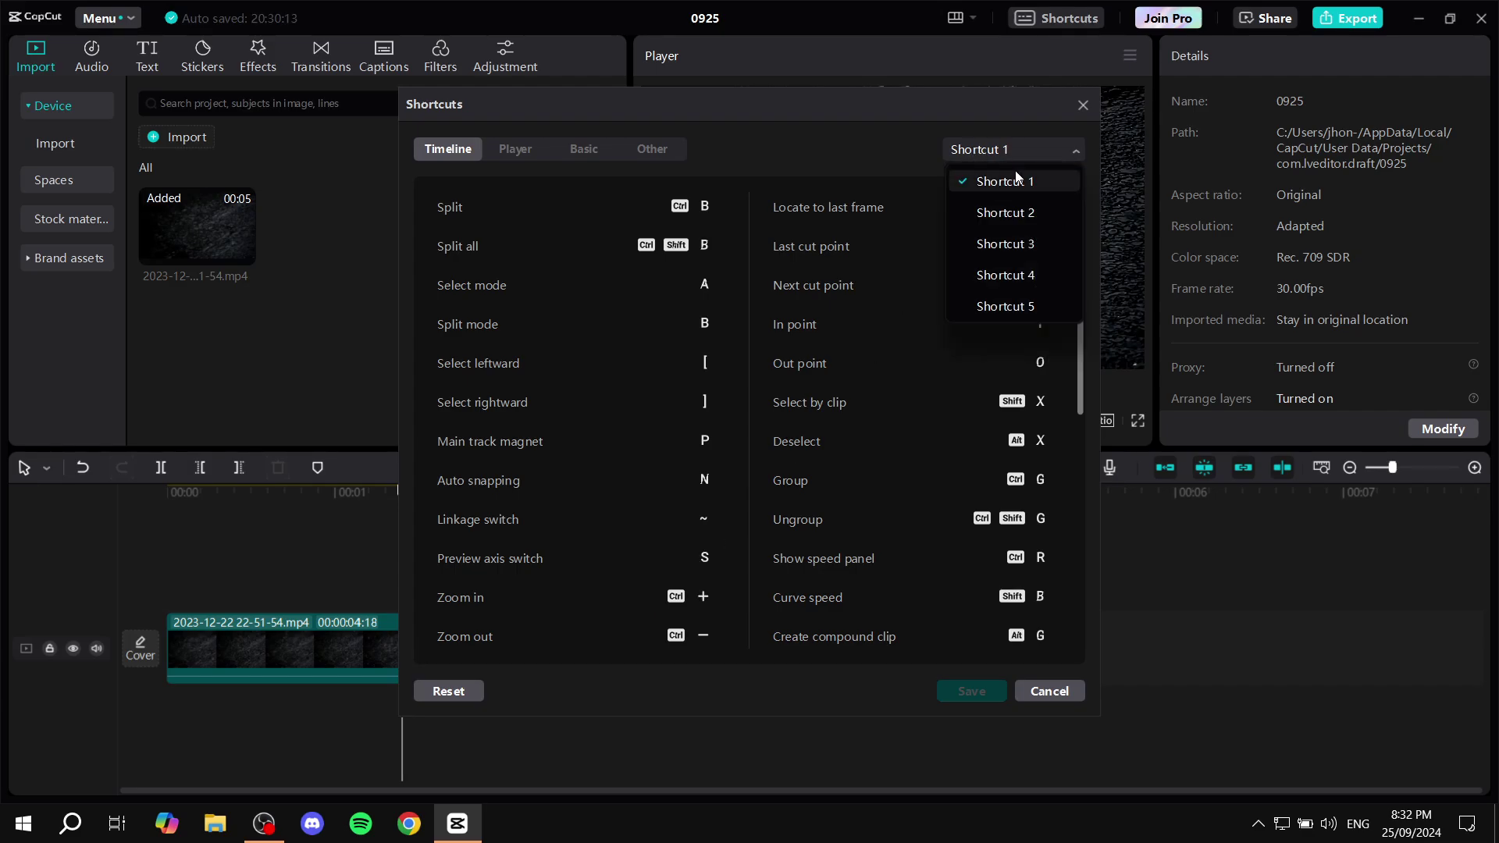
click(1012, 208)
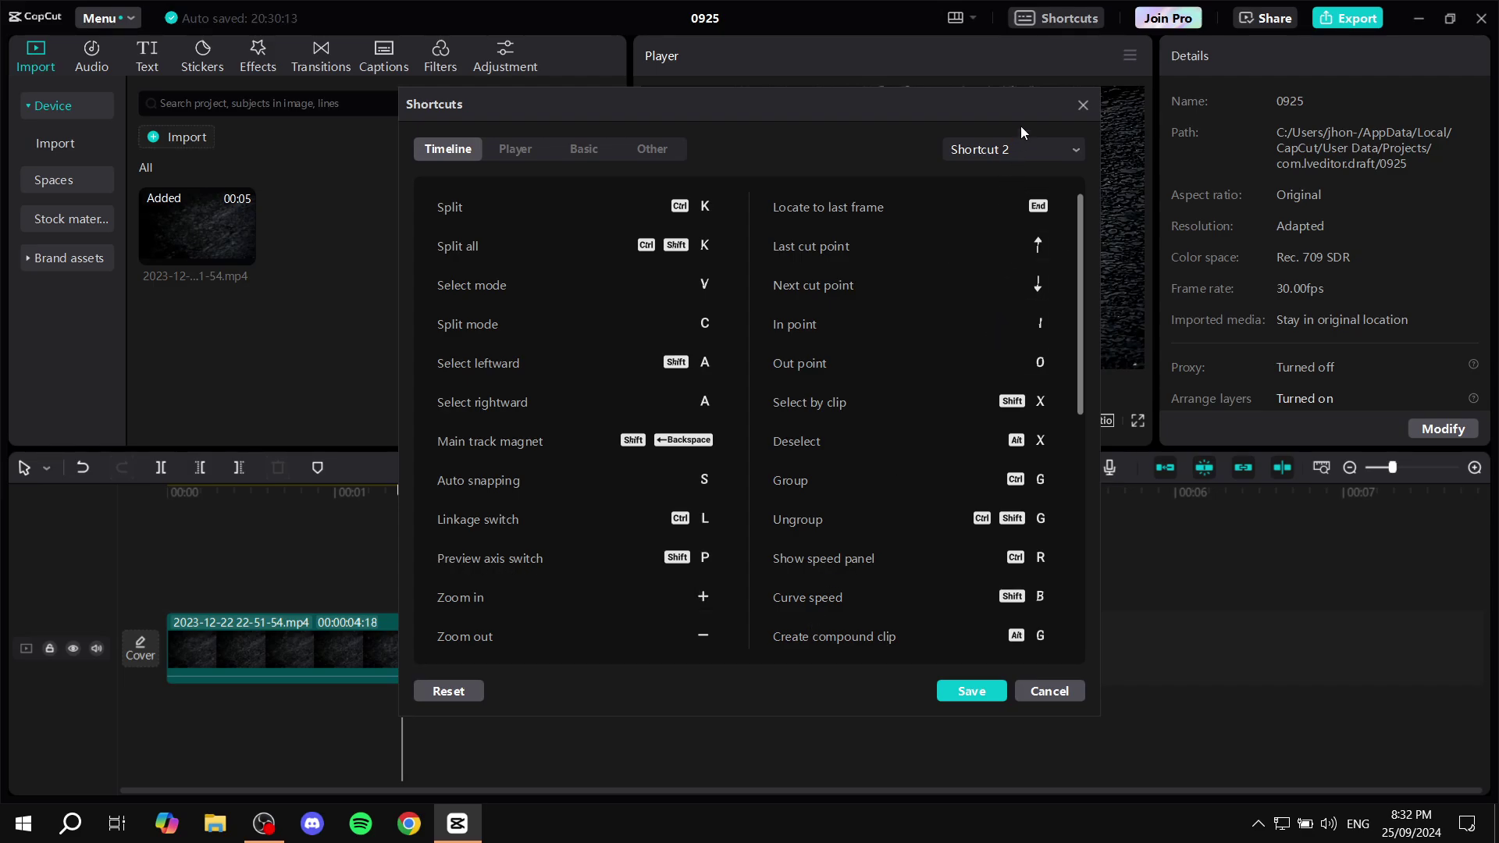
click(1024, 147)
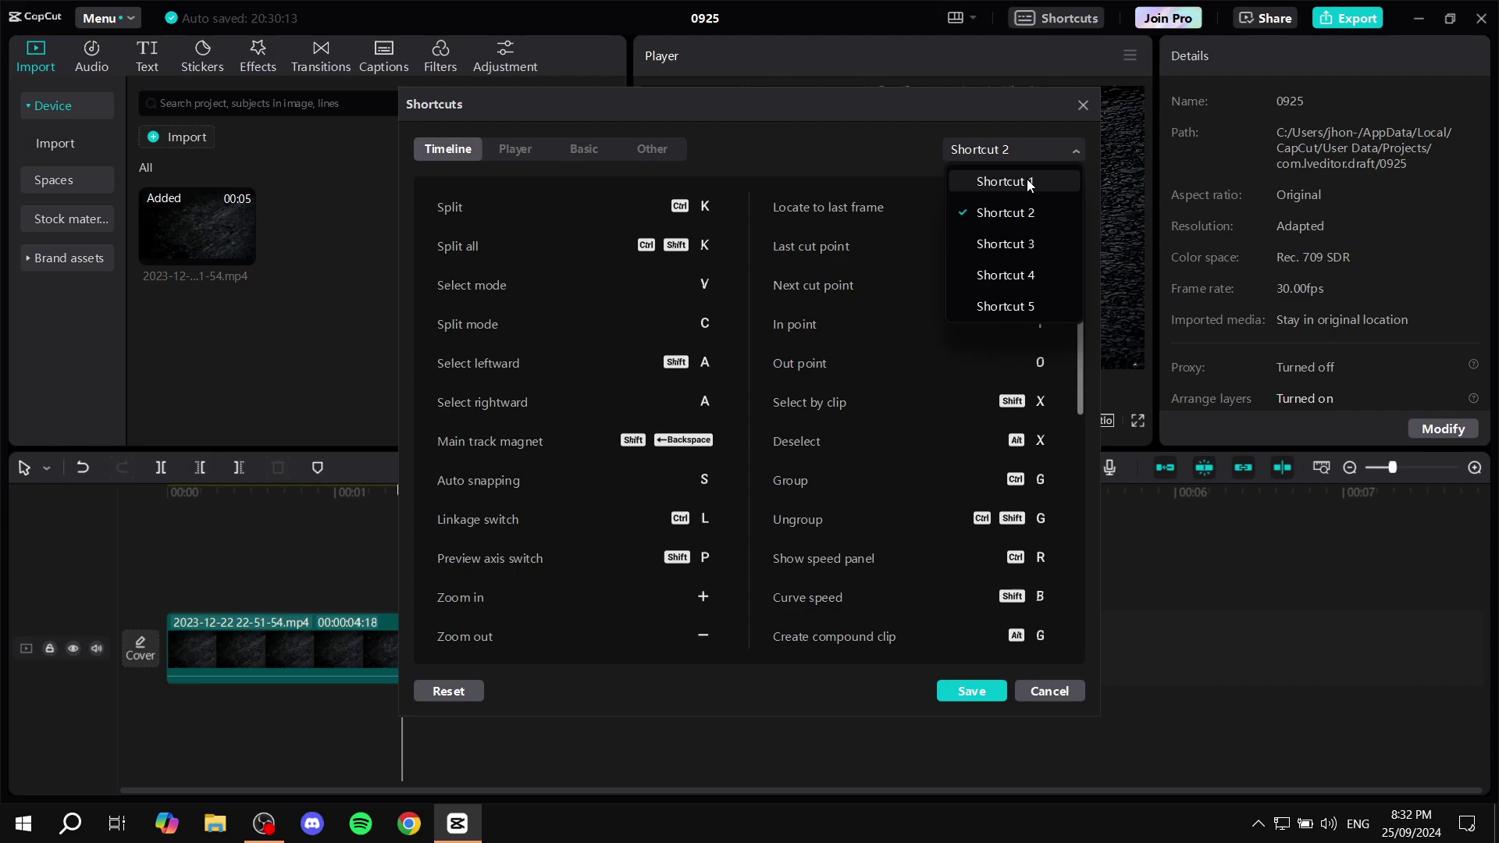
click(1028, 181)
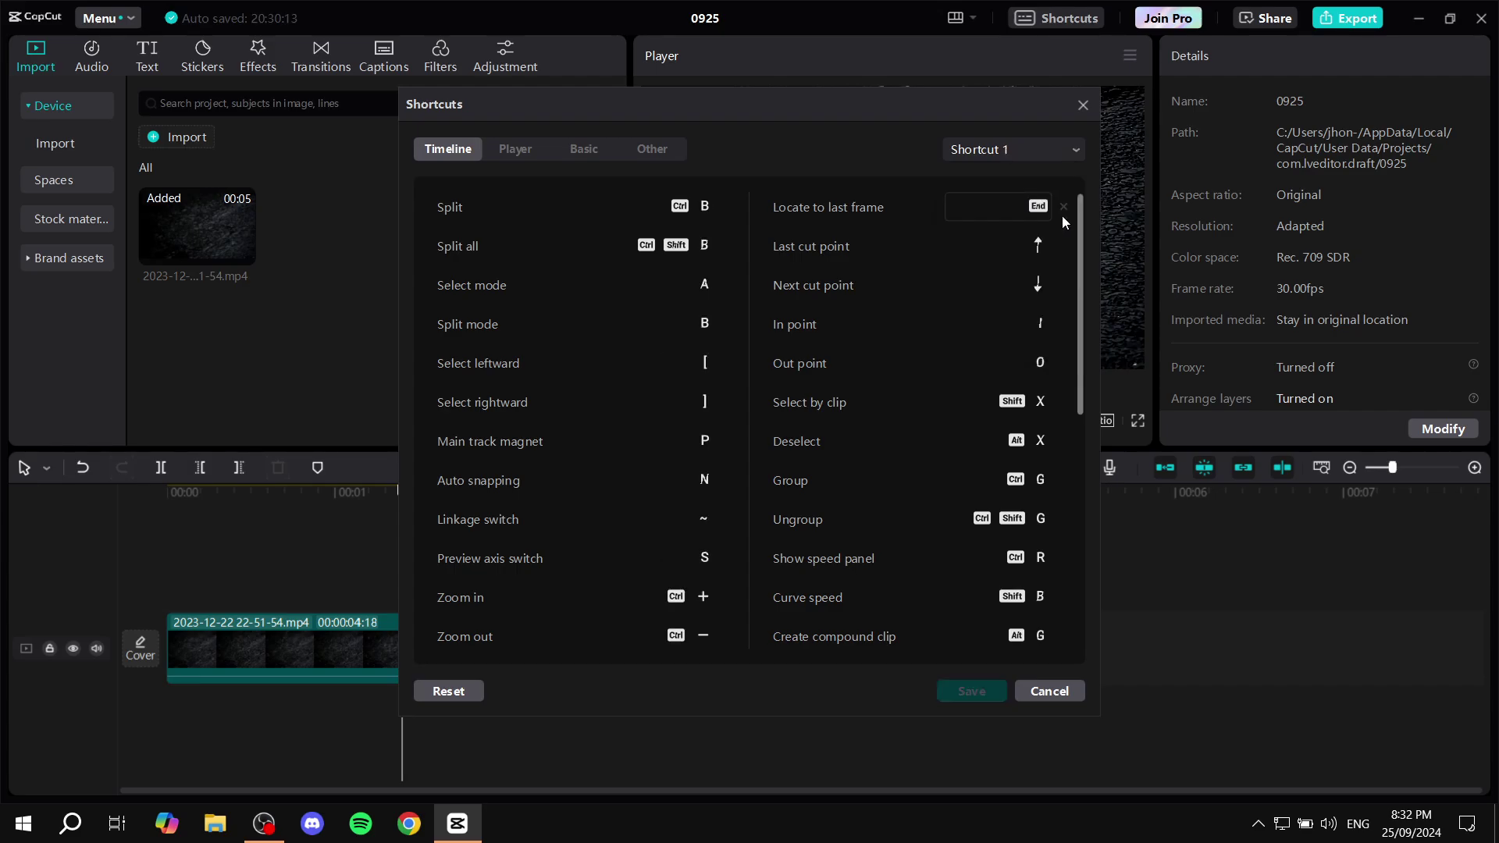
click(1042, 692)
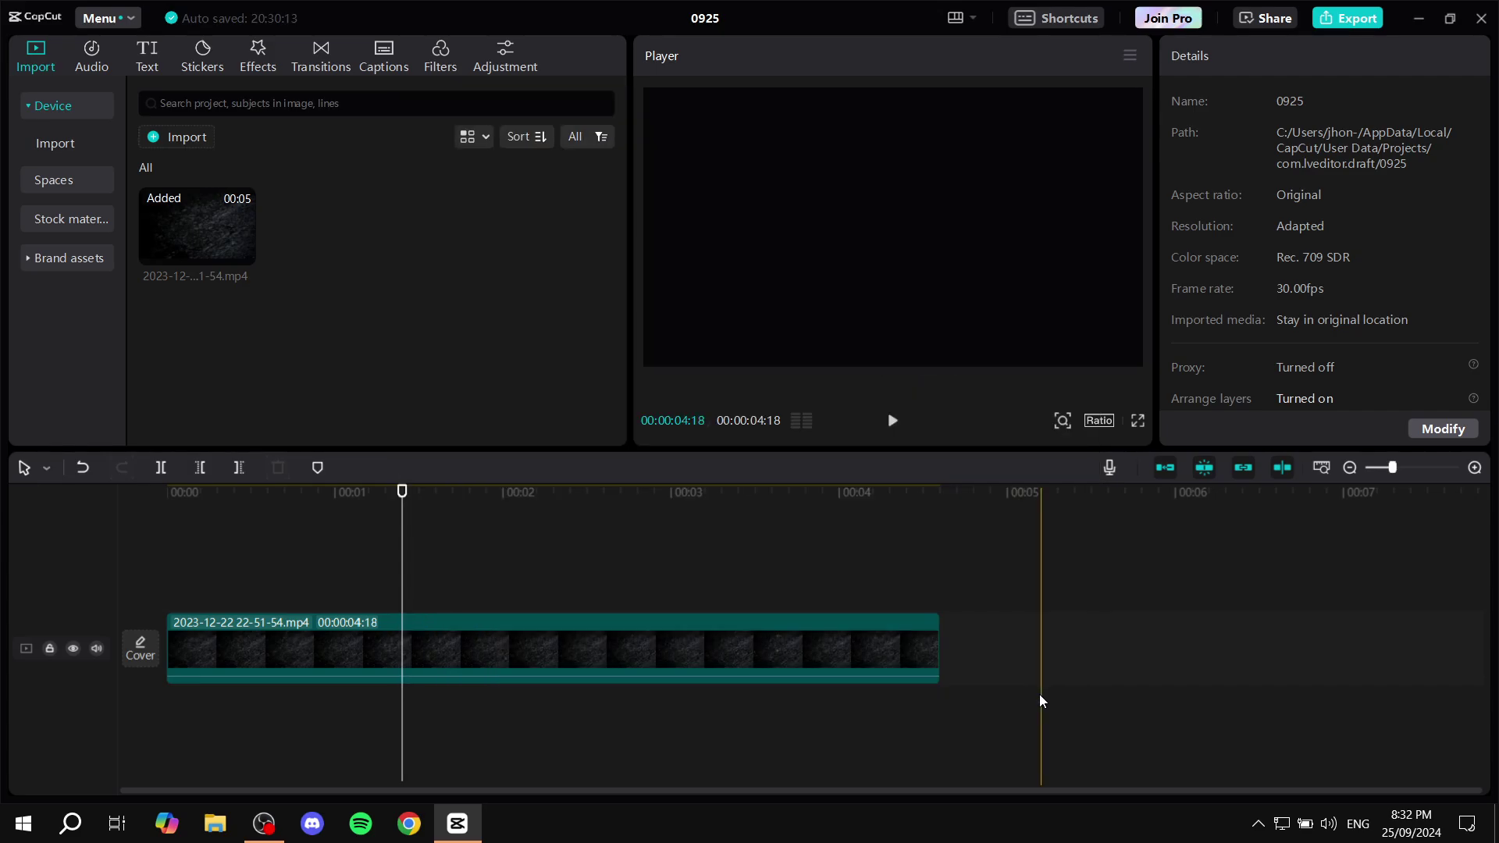
key(s)
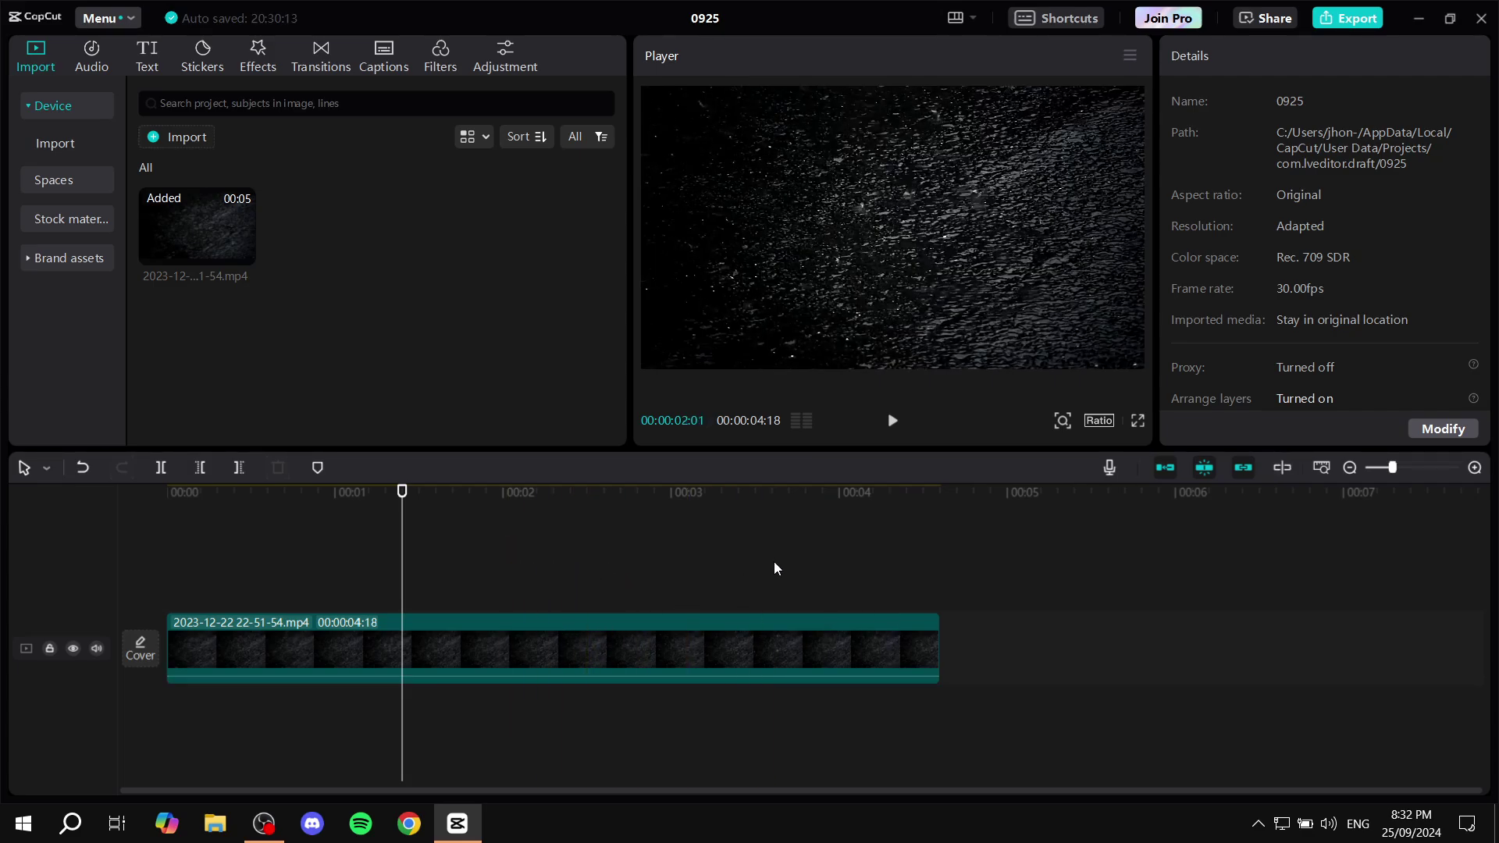
drag(377, 550, 811, 545)
key(s)
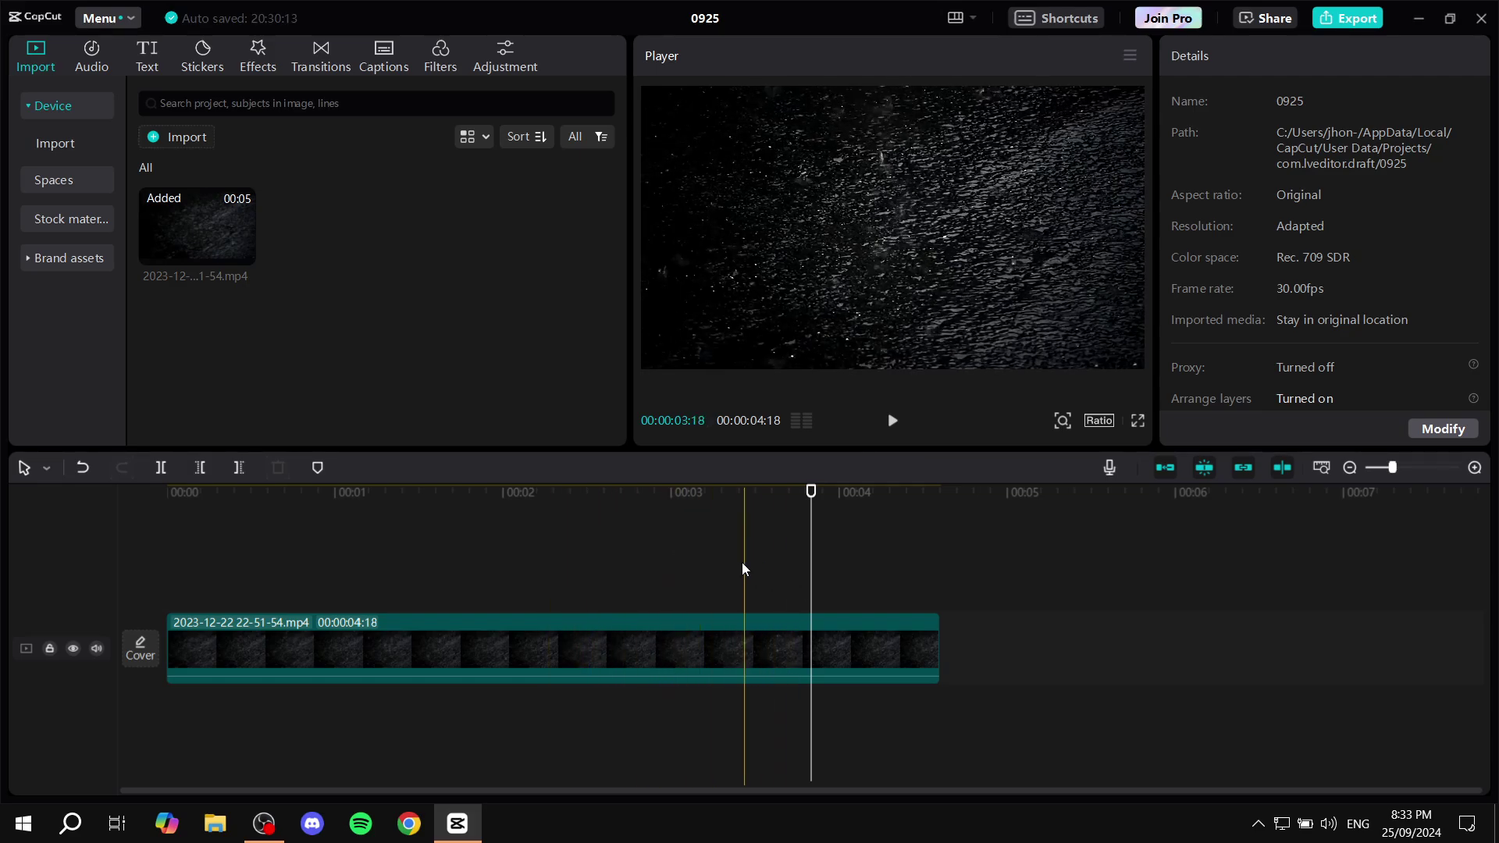
click(643, 546)
click(534, 546)
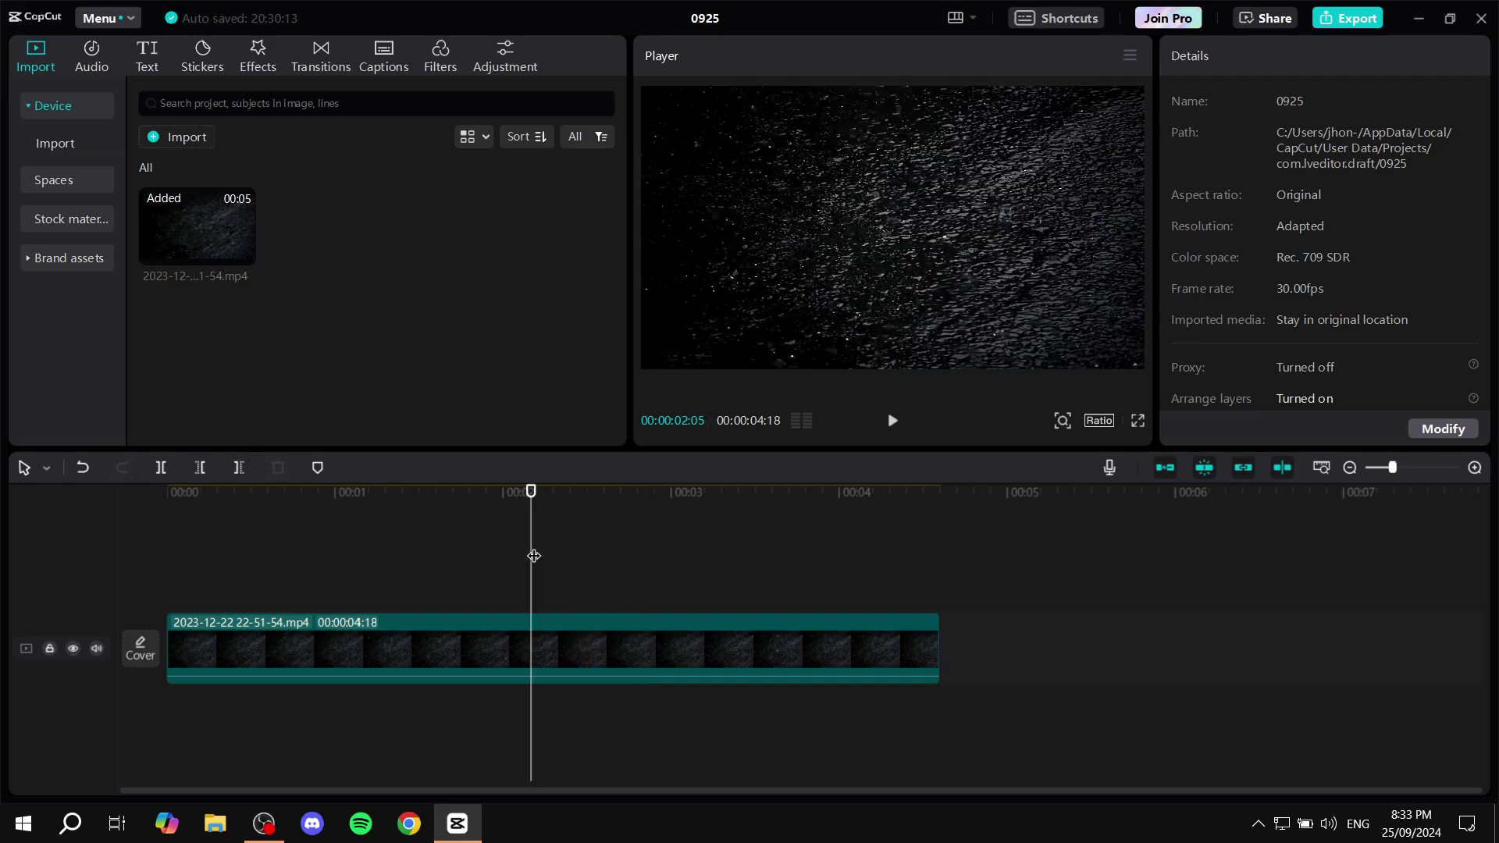
click(470, 541)
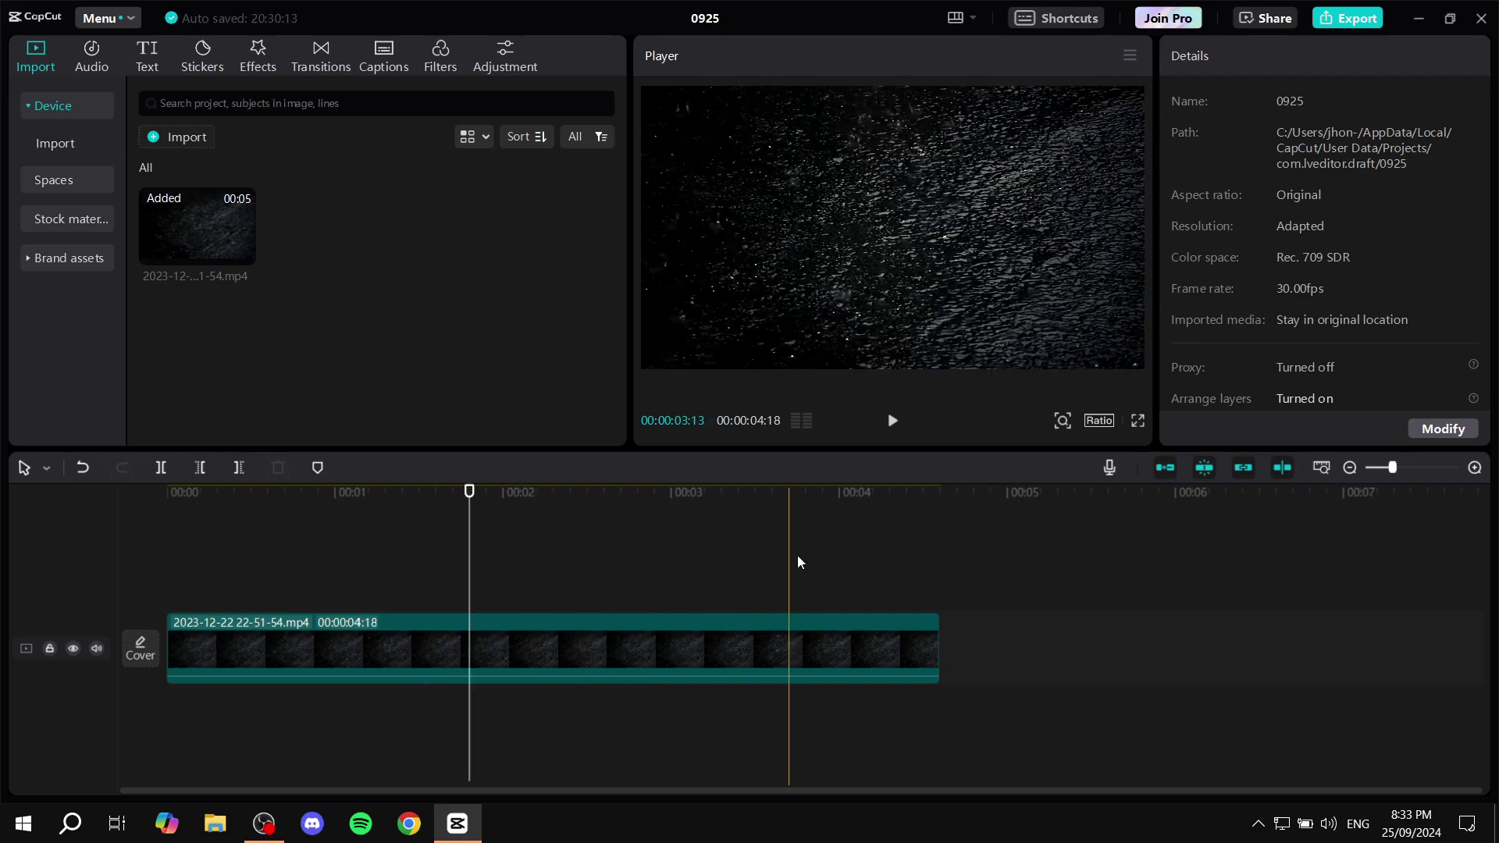
click(344, 535)
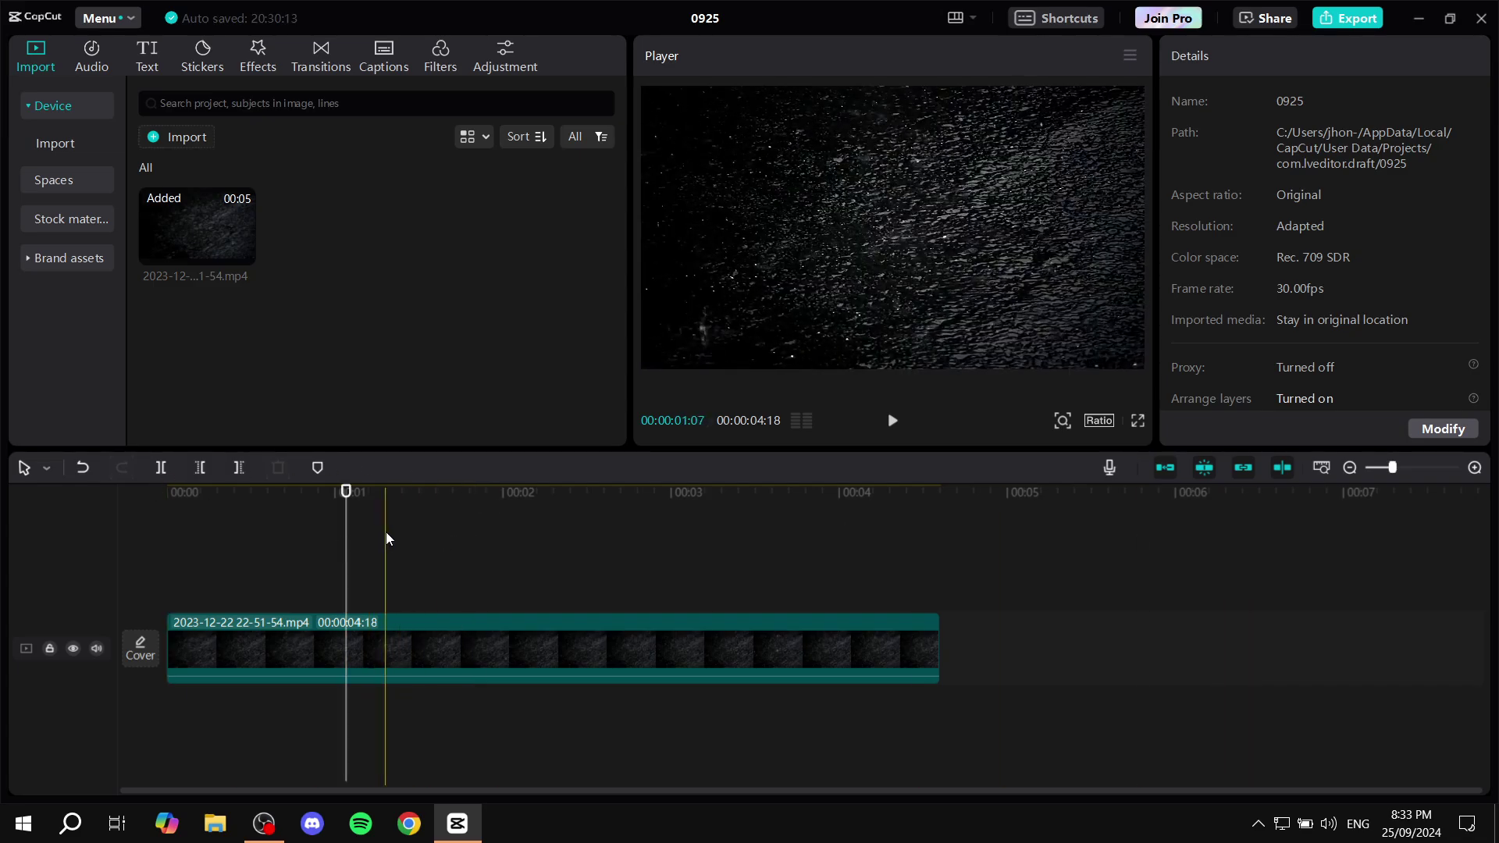
click(318, 535)
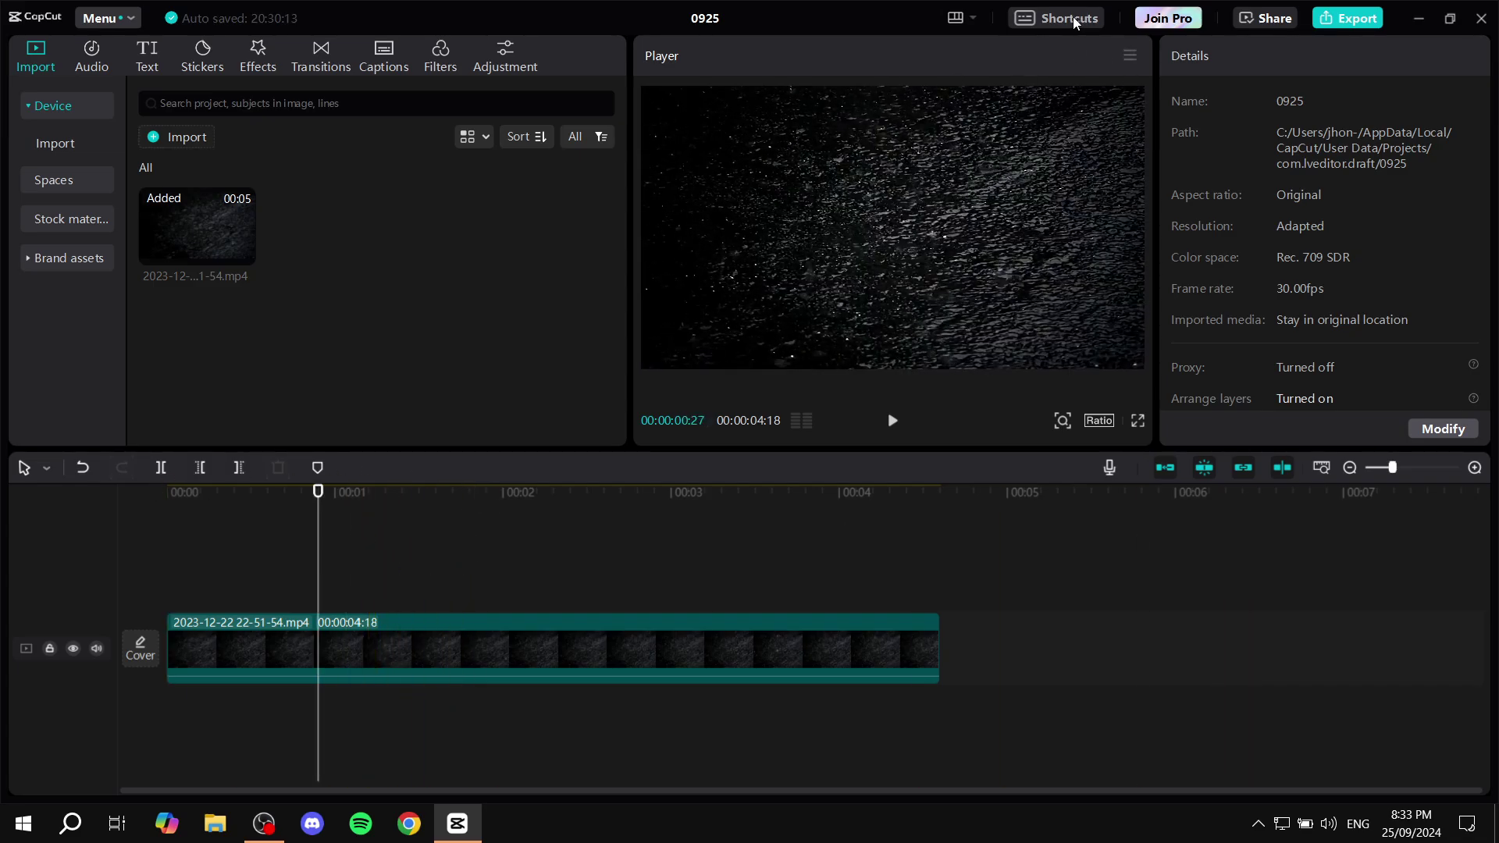